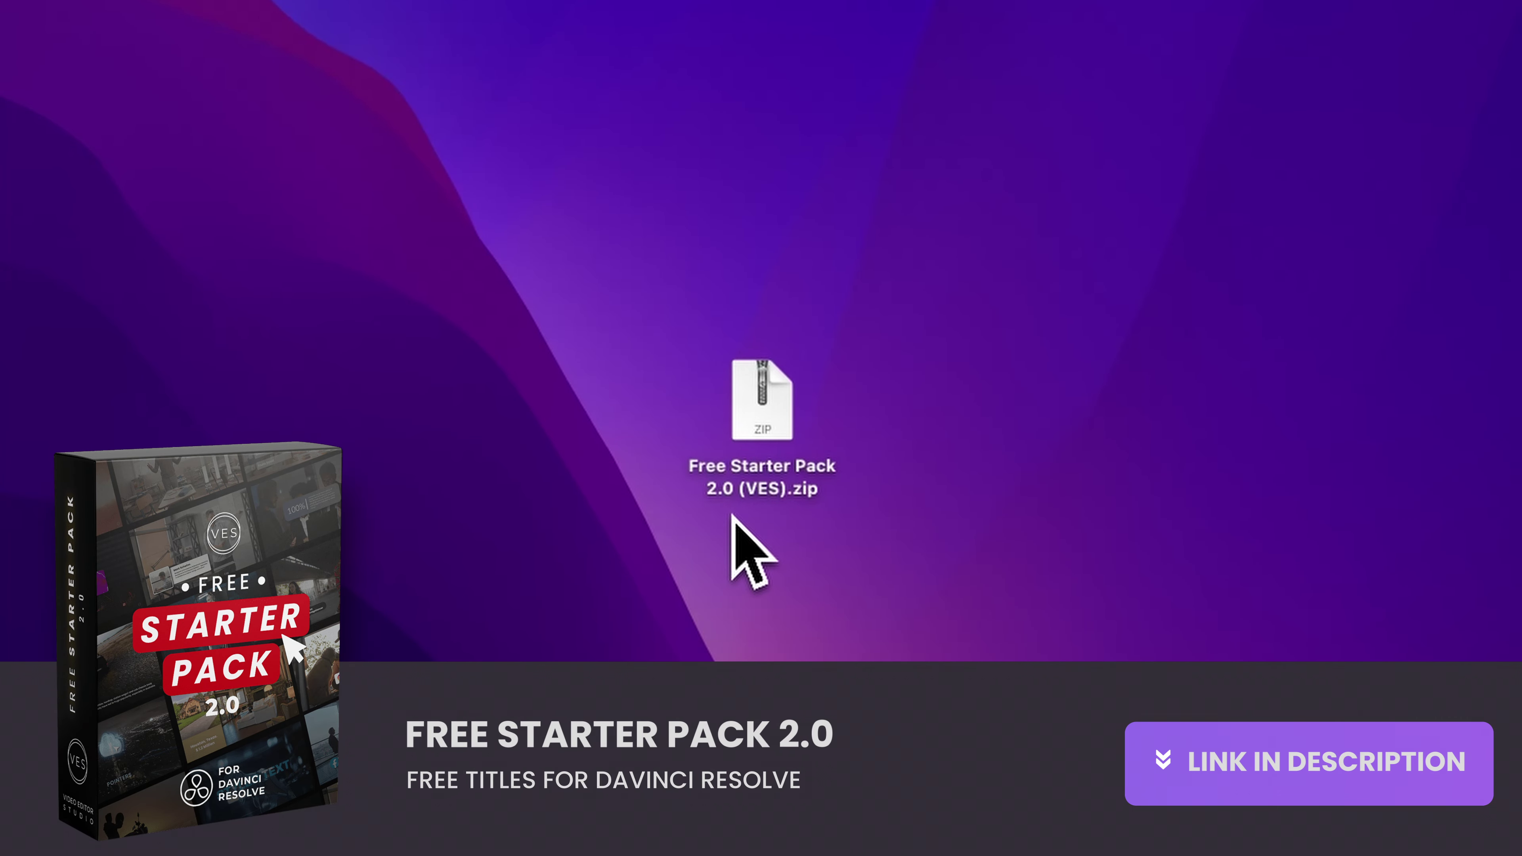
Step: Unzip the Free Starter Pack 2.0 archive and open the extracted folder
double_click(760, 420)
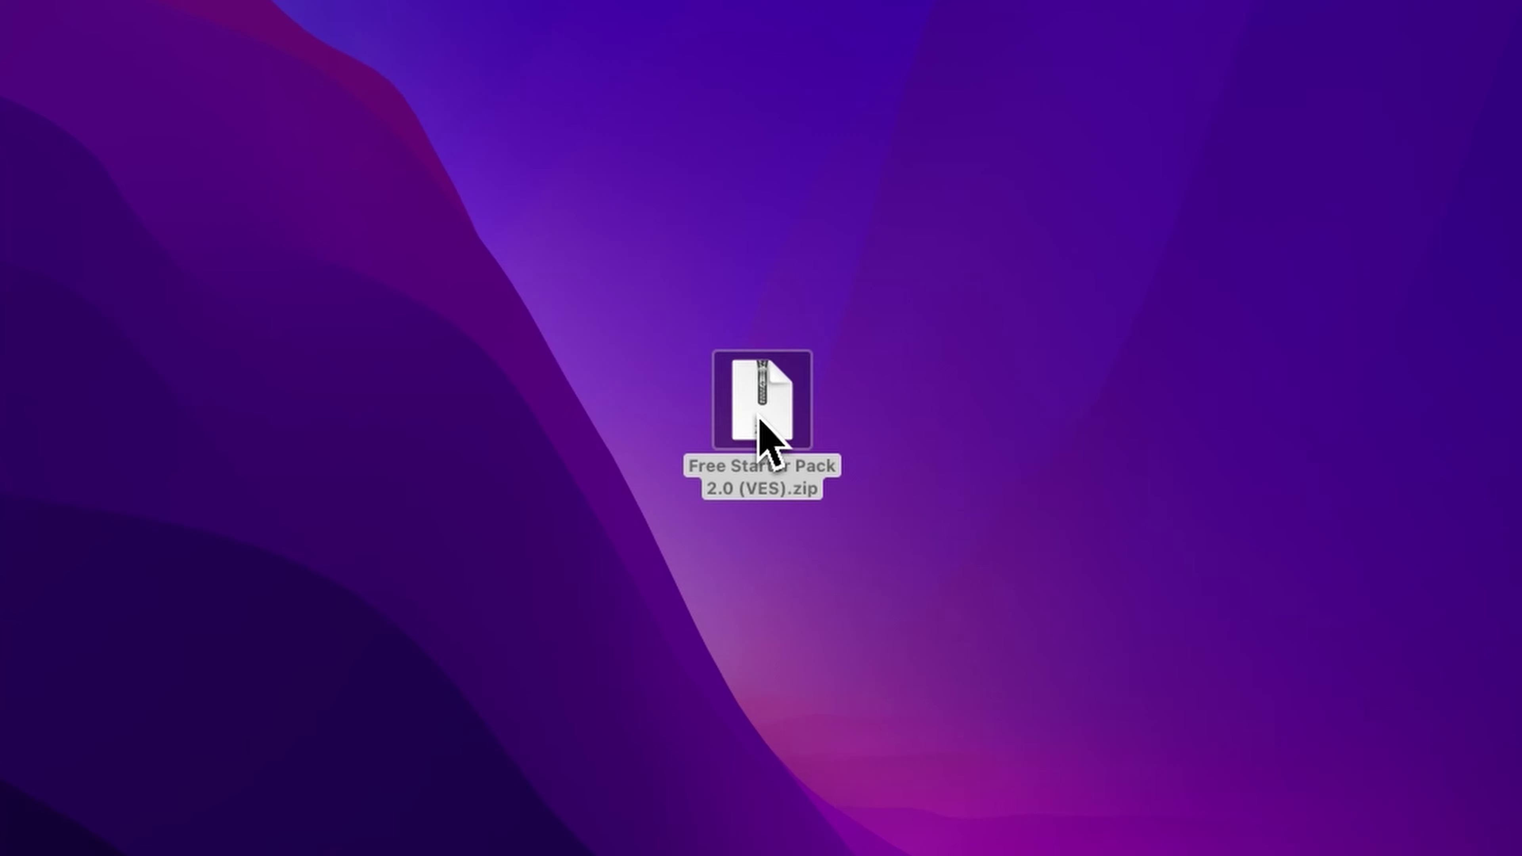
left_click(792, 558)
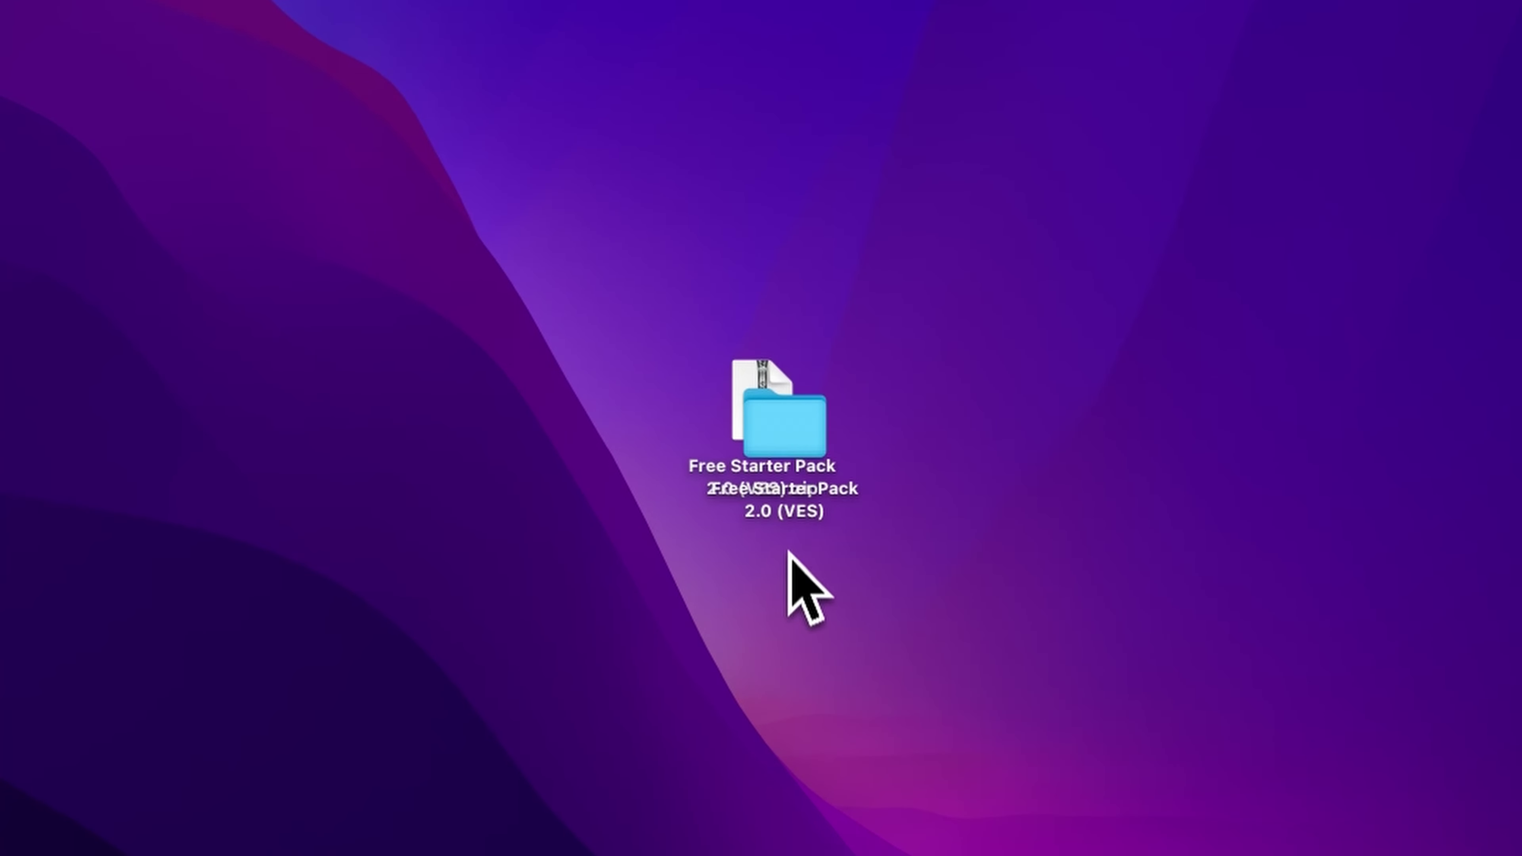
double_click(784, 441)
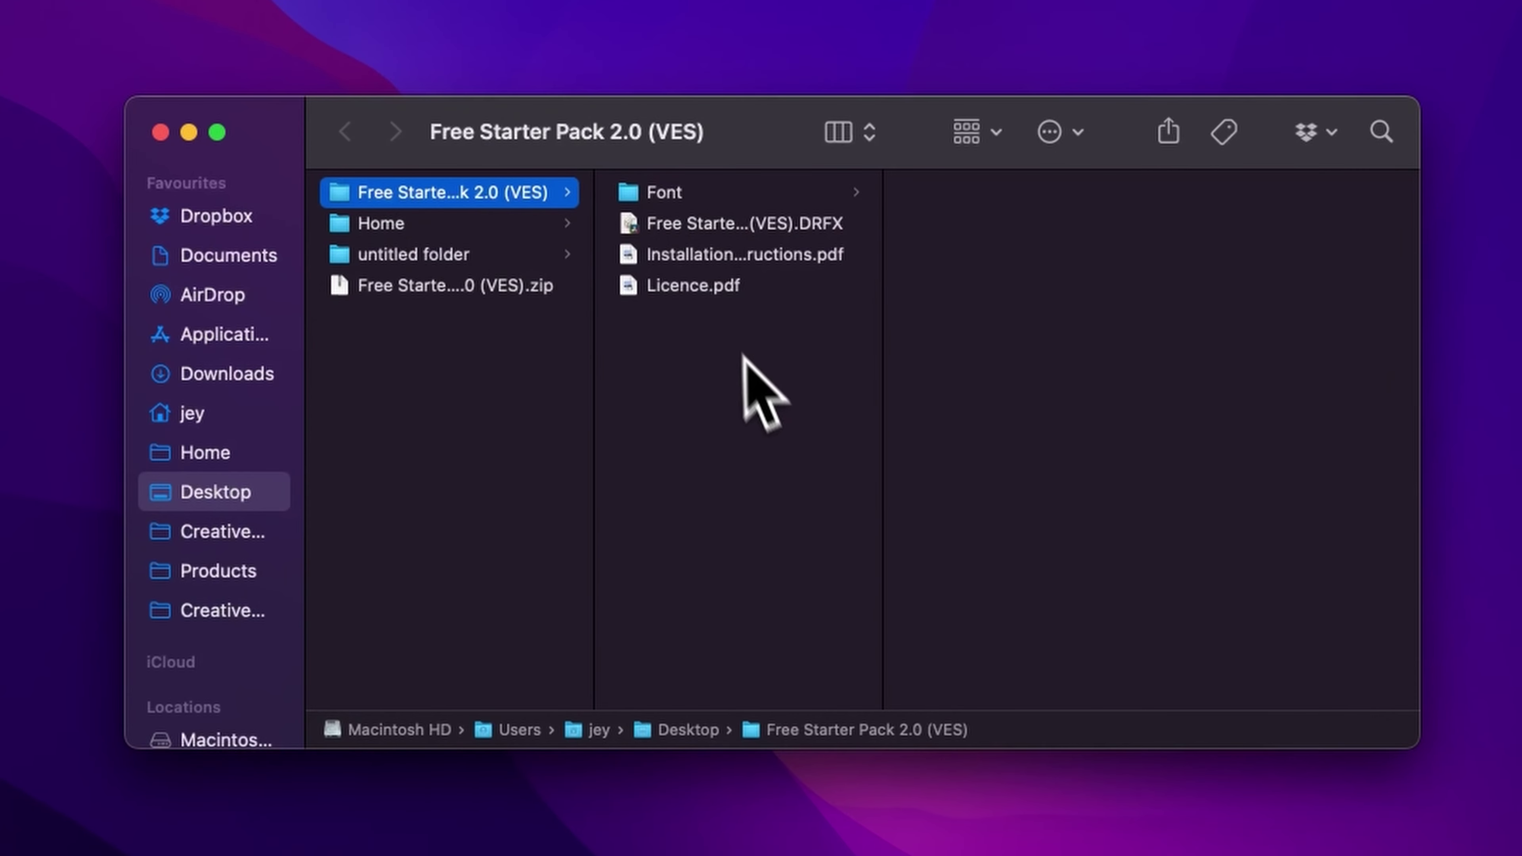
Step: Open the Font folder and select all 66 Poppins .ttf font files
left_click(713, 291)
left_click(712, 255)
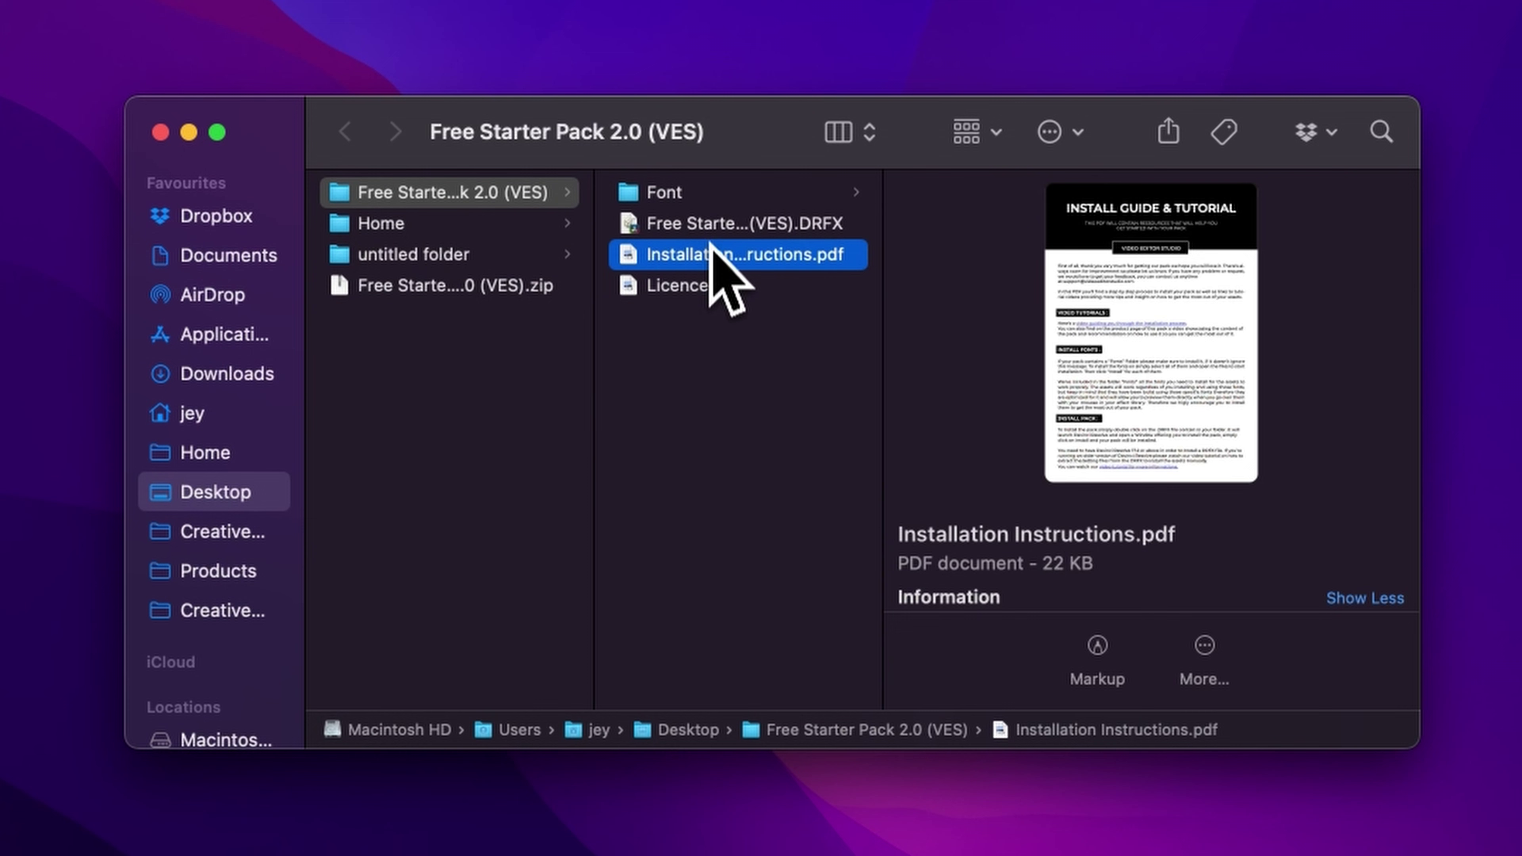
left_click(713, 227)
left_click(709, 195)
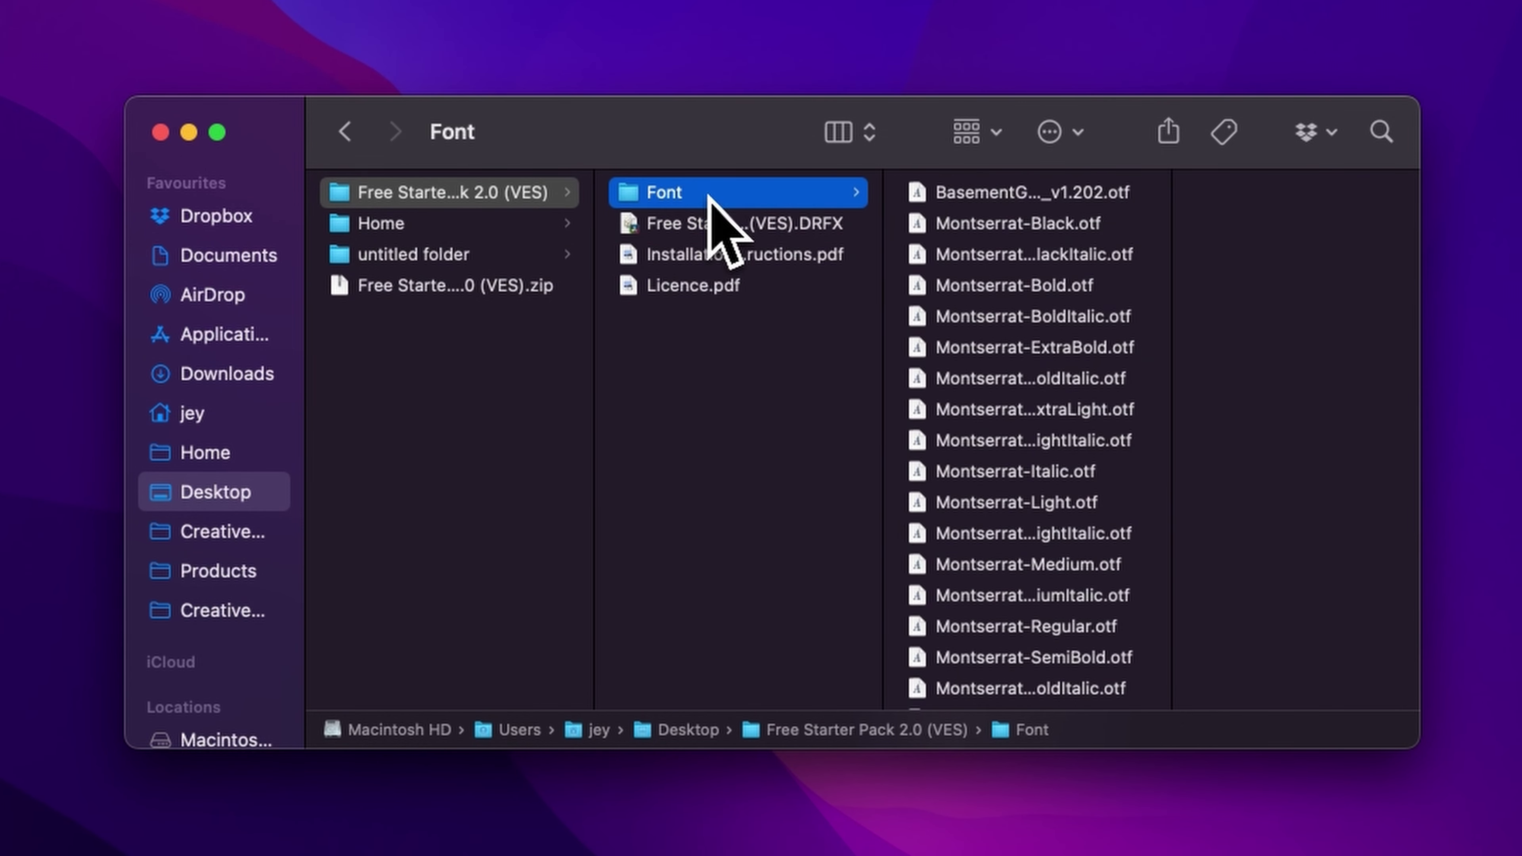
left_click(983, 194)
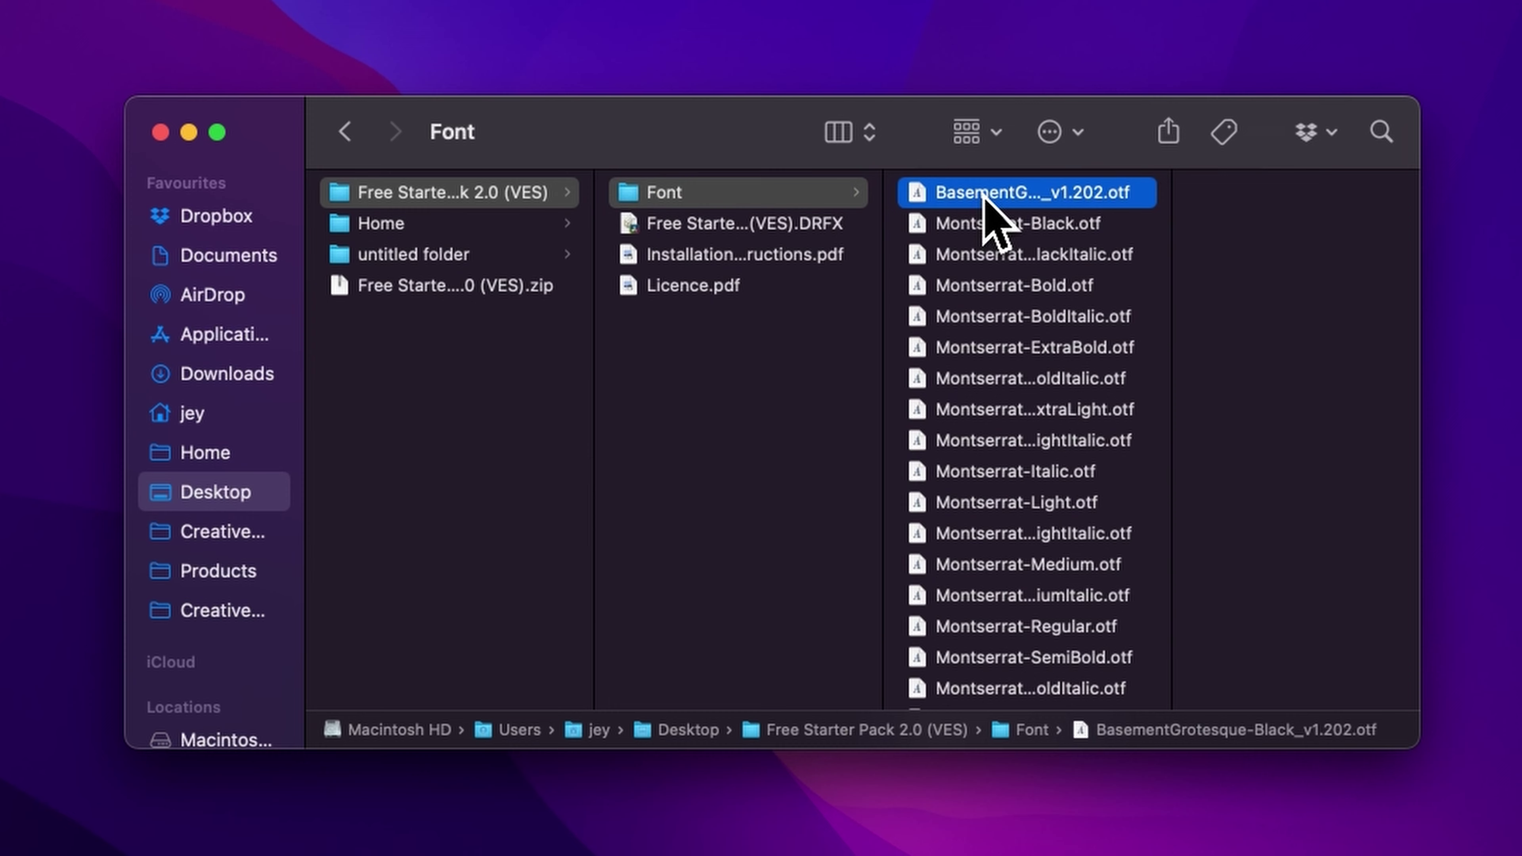
scroll(977, 281, "down", 10)
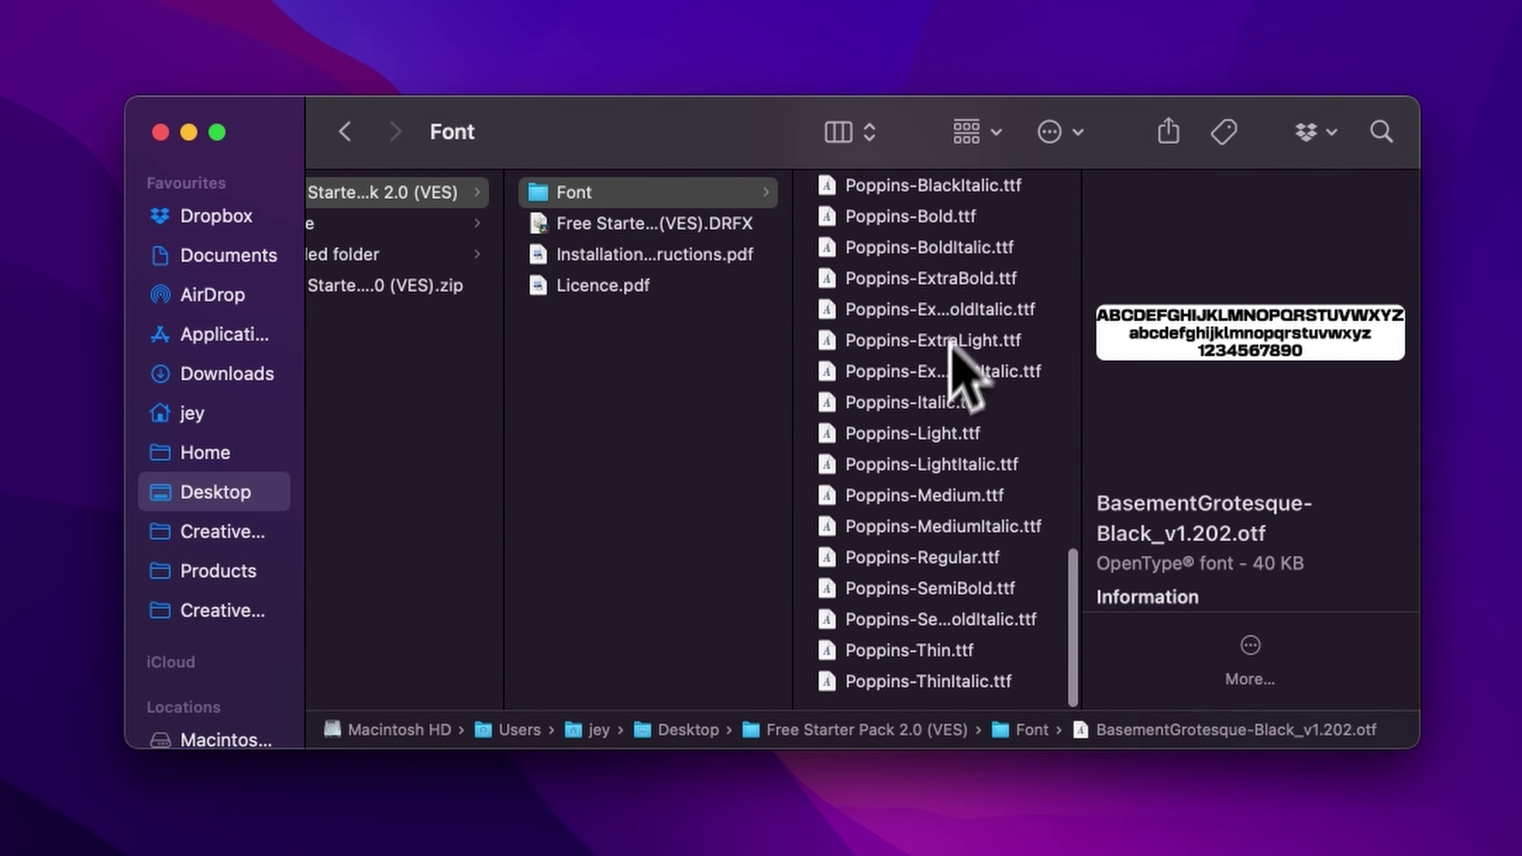
left_click(899, 682, "shift")
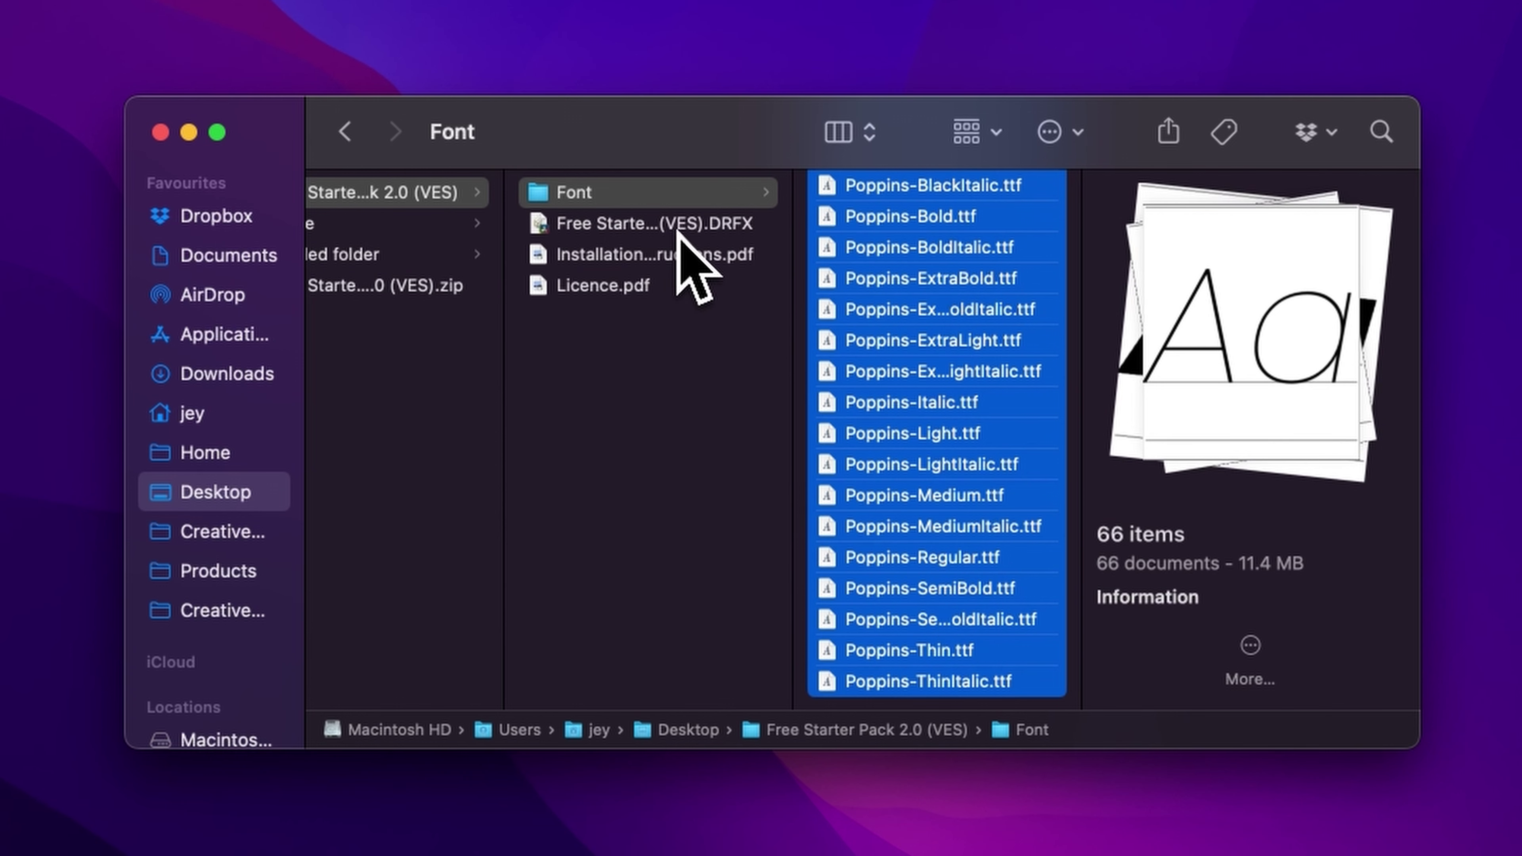
Step: Install the Free Starter Pack 2.0 .DRFX bundle, overwriting the existing copy in Resolve
double_click(718, 230)
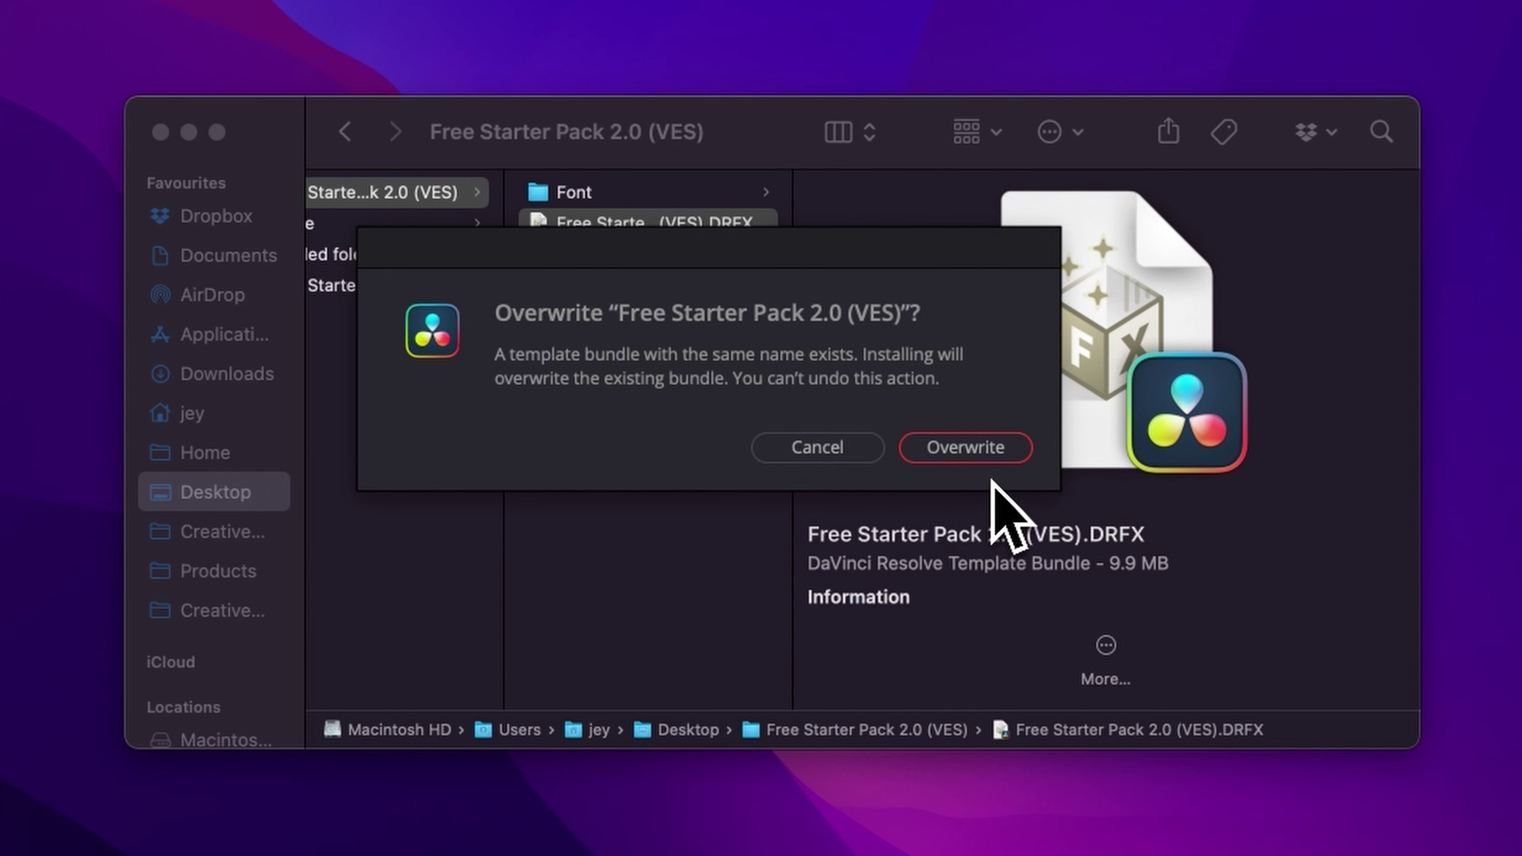
left_click(987, 449)
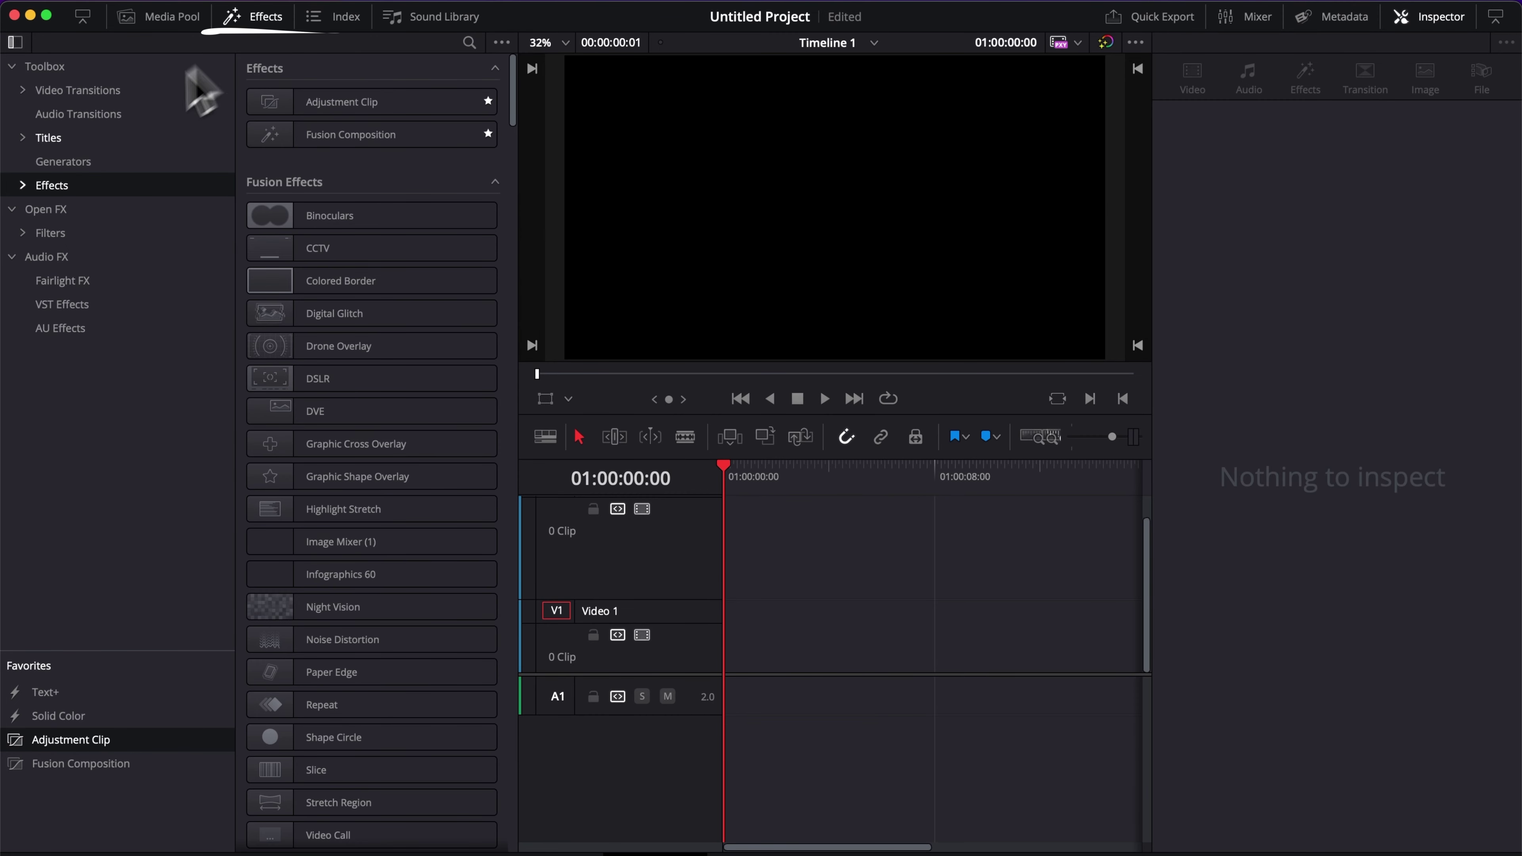
Step: From Video Editor Studio > Free Starter Pack 2.0, add camera footage, an Adjustment Clip on V2 and Glass Effect
left_click(24, 185)
left_click(33, 208)
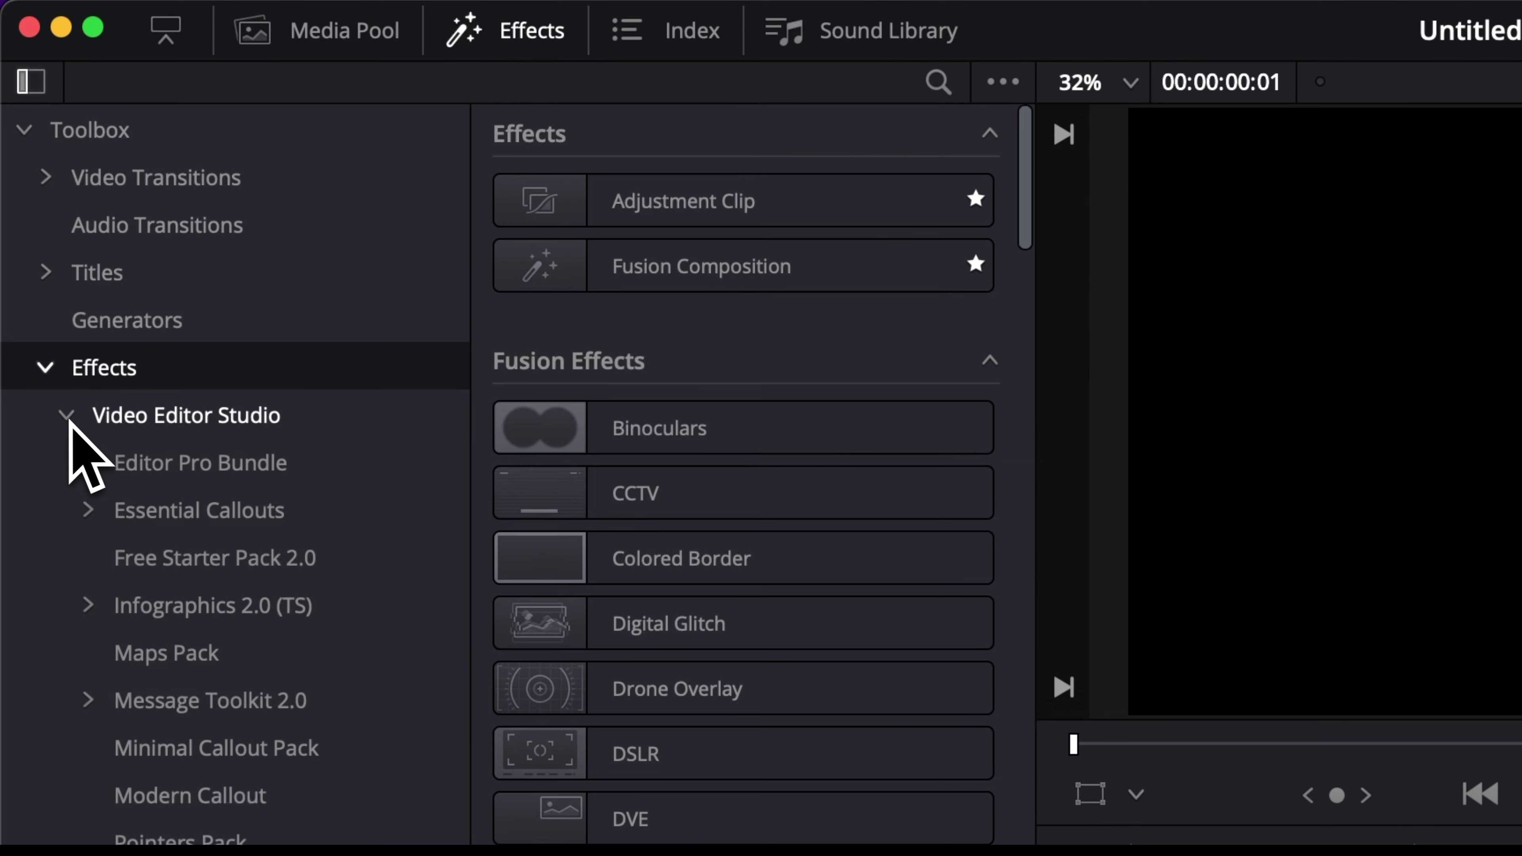
left_click(200, 561)
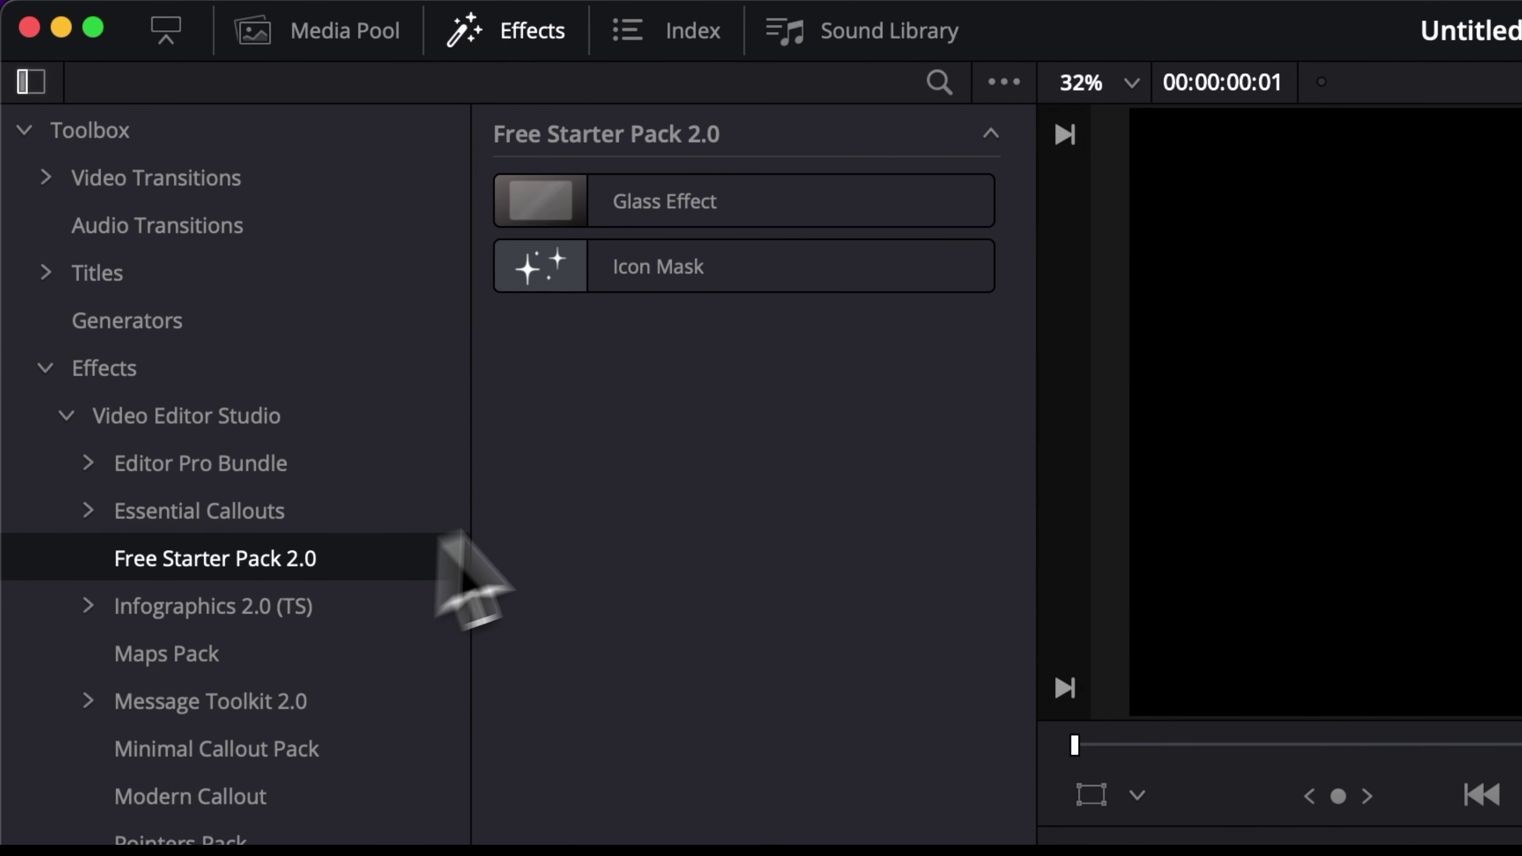
left_click_drag(760, 216, 636, 518)
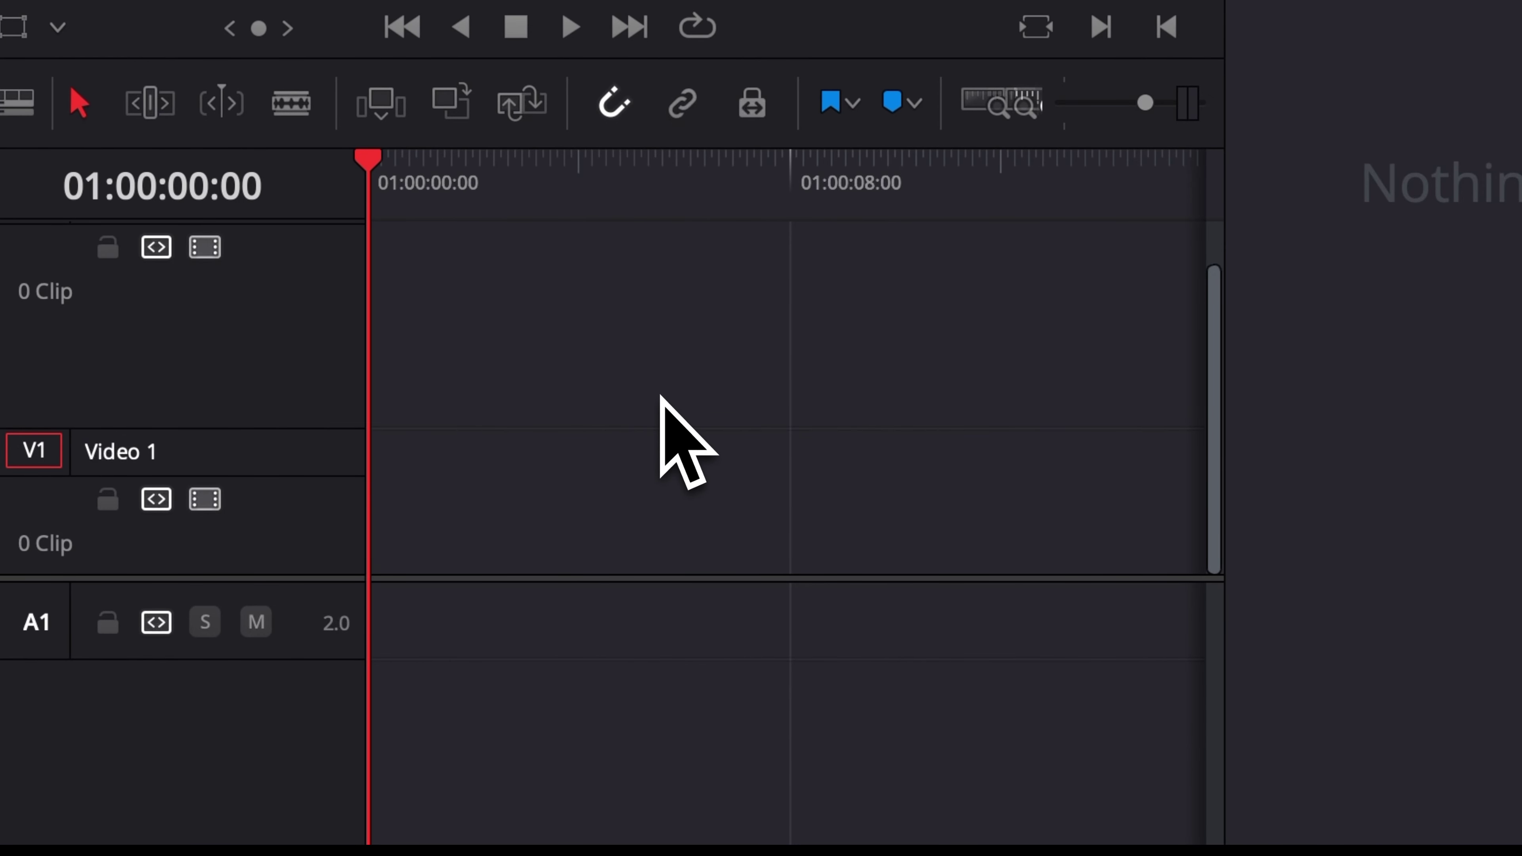
left_click(1405, 855)
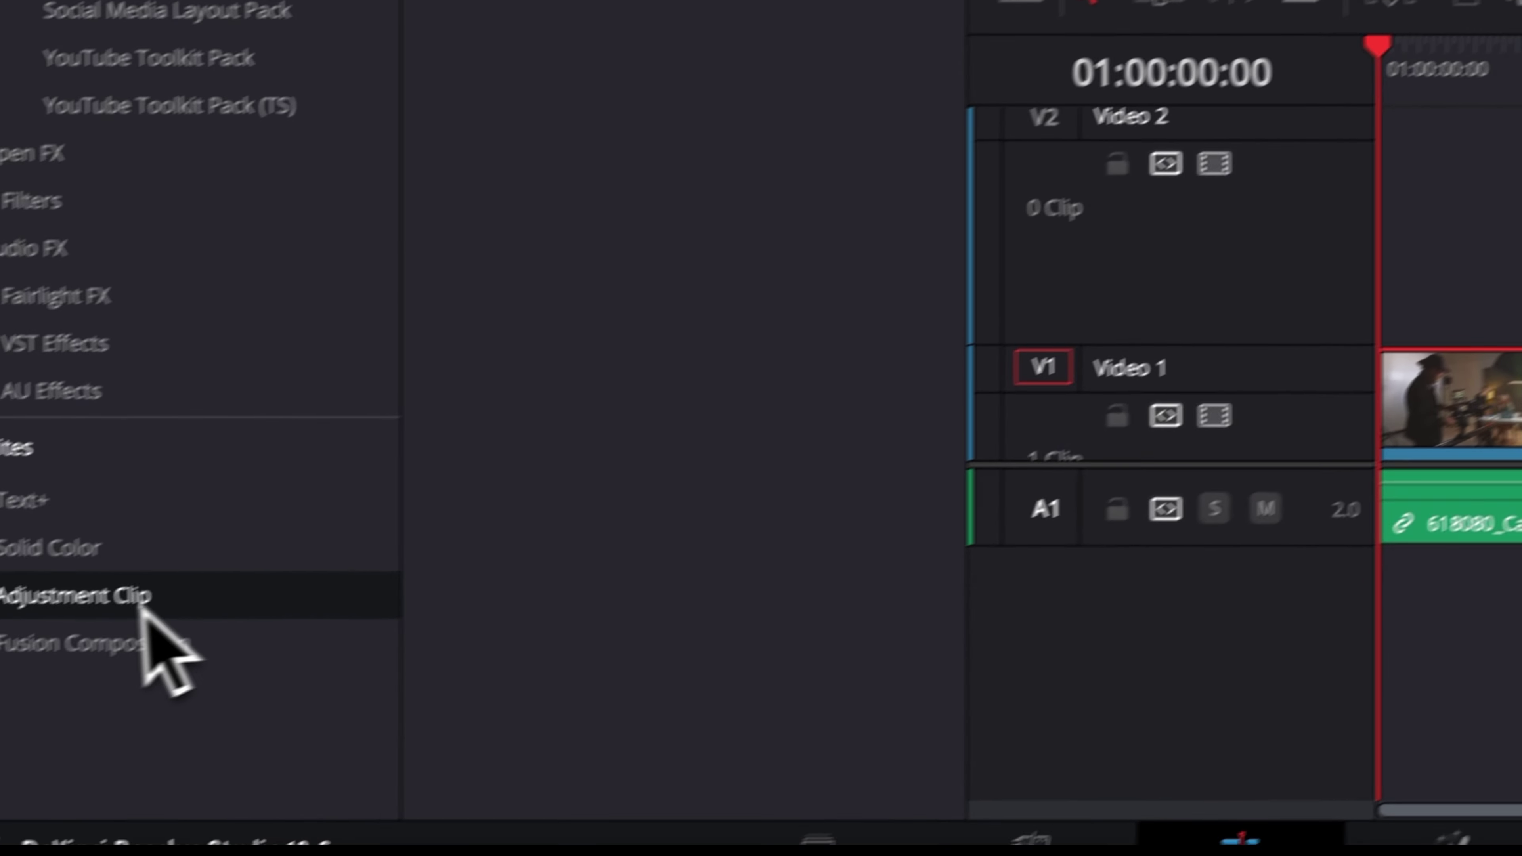
left_click_drag(153, 645, 1521, 277)
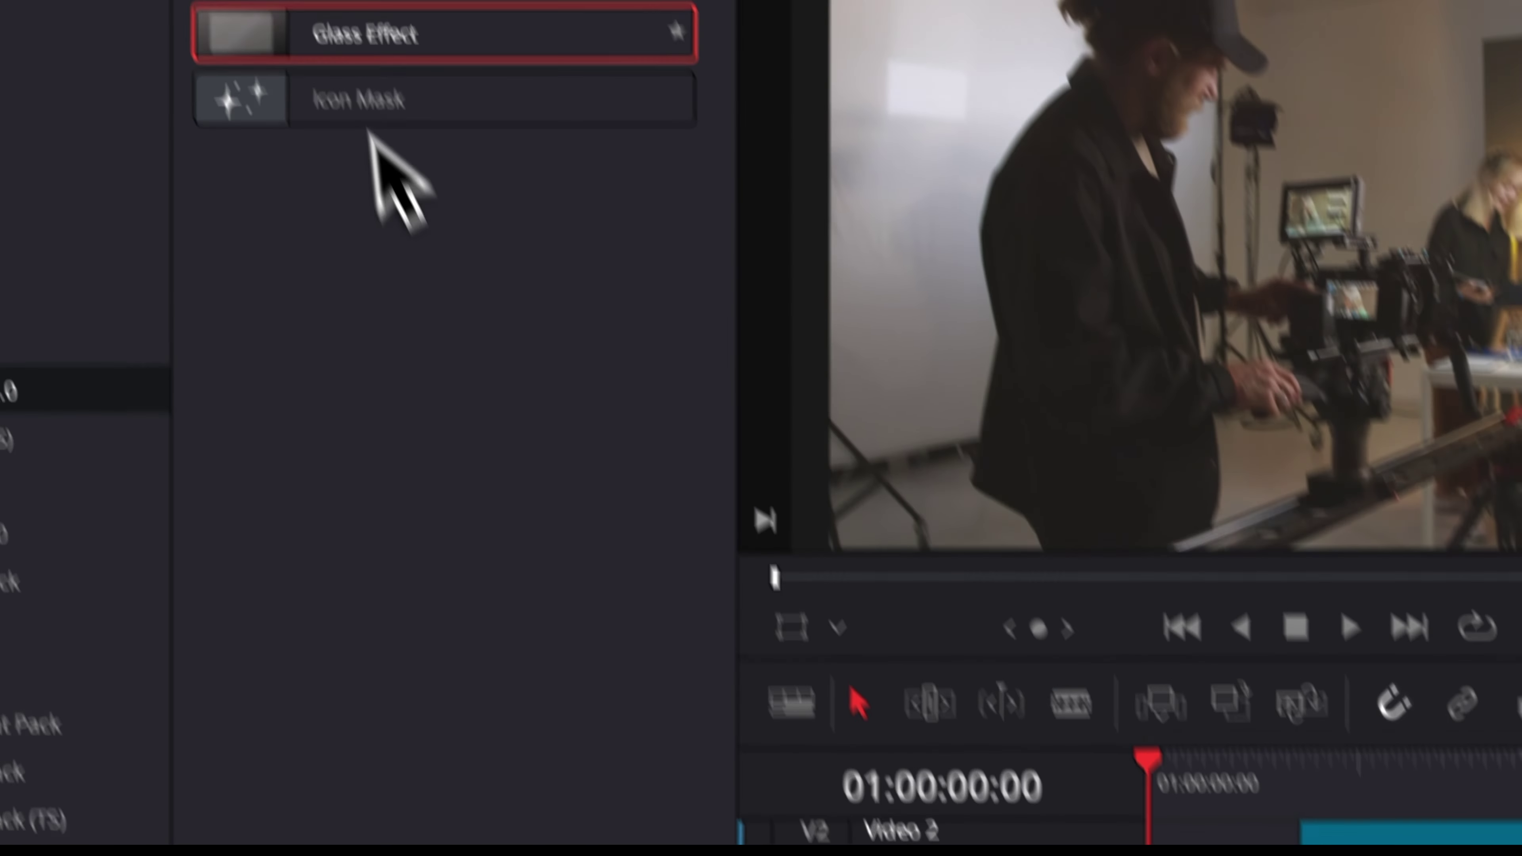
left_click_drag(371, 135, 1388, 855)
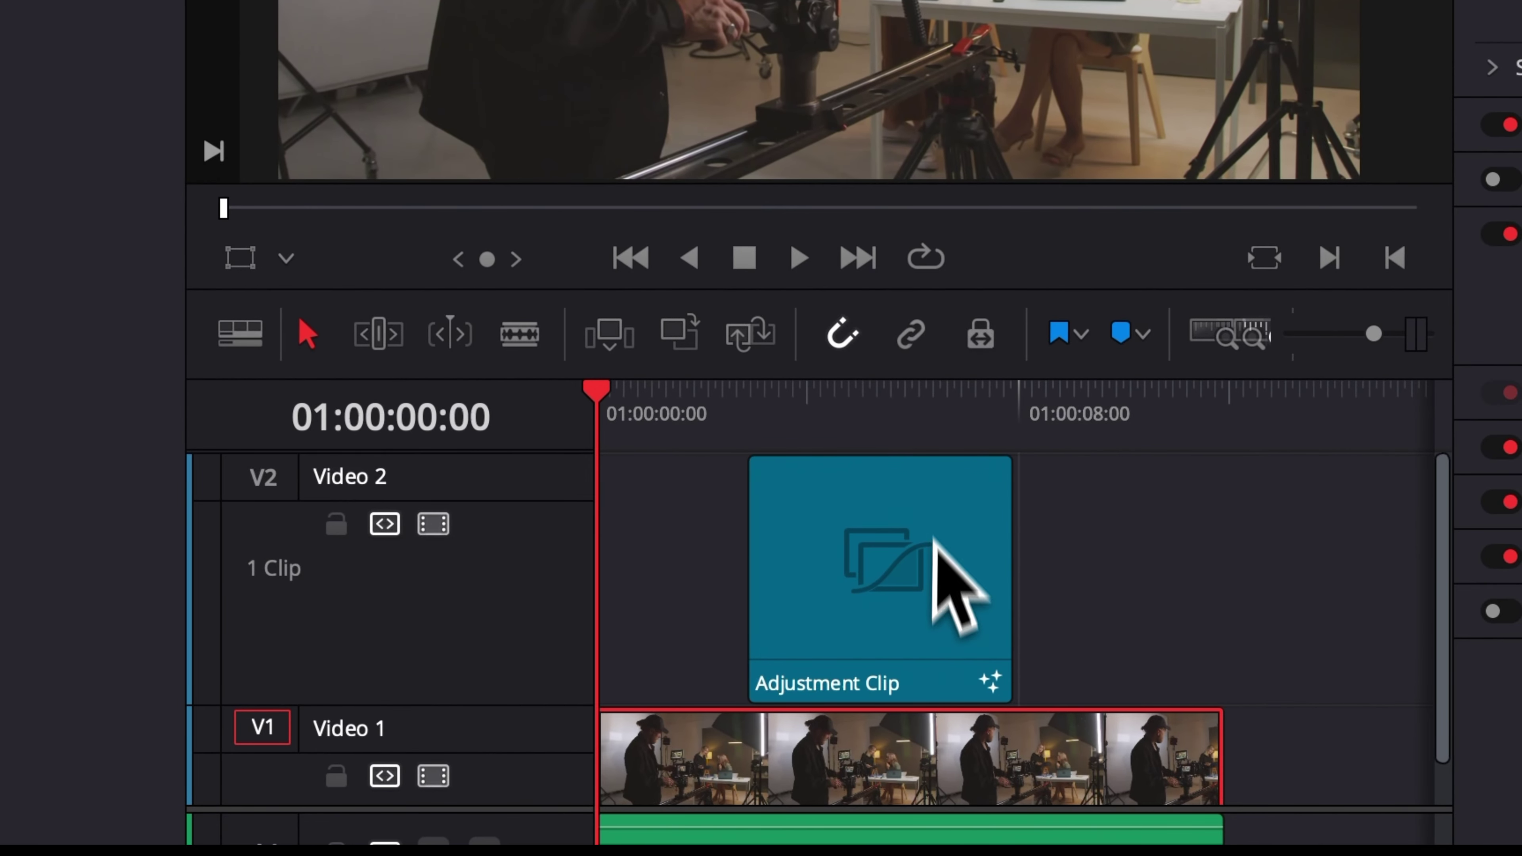
Step: At 01:00:05:15, select the Adjustment Clip and set the Glass Effect shape to Text
left_click(893, 389)
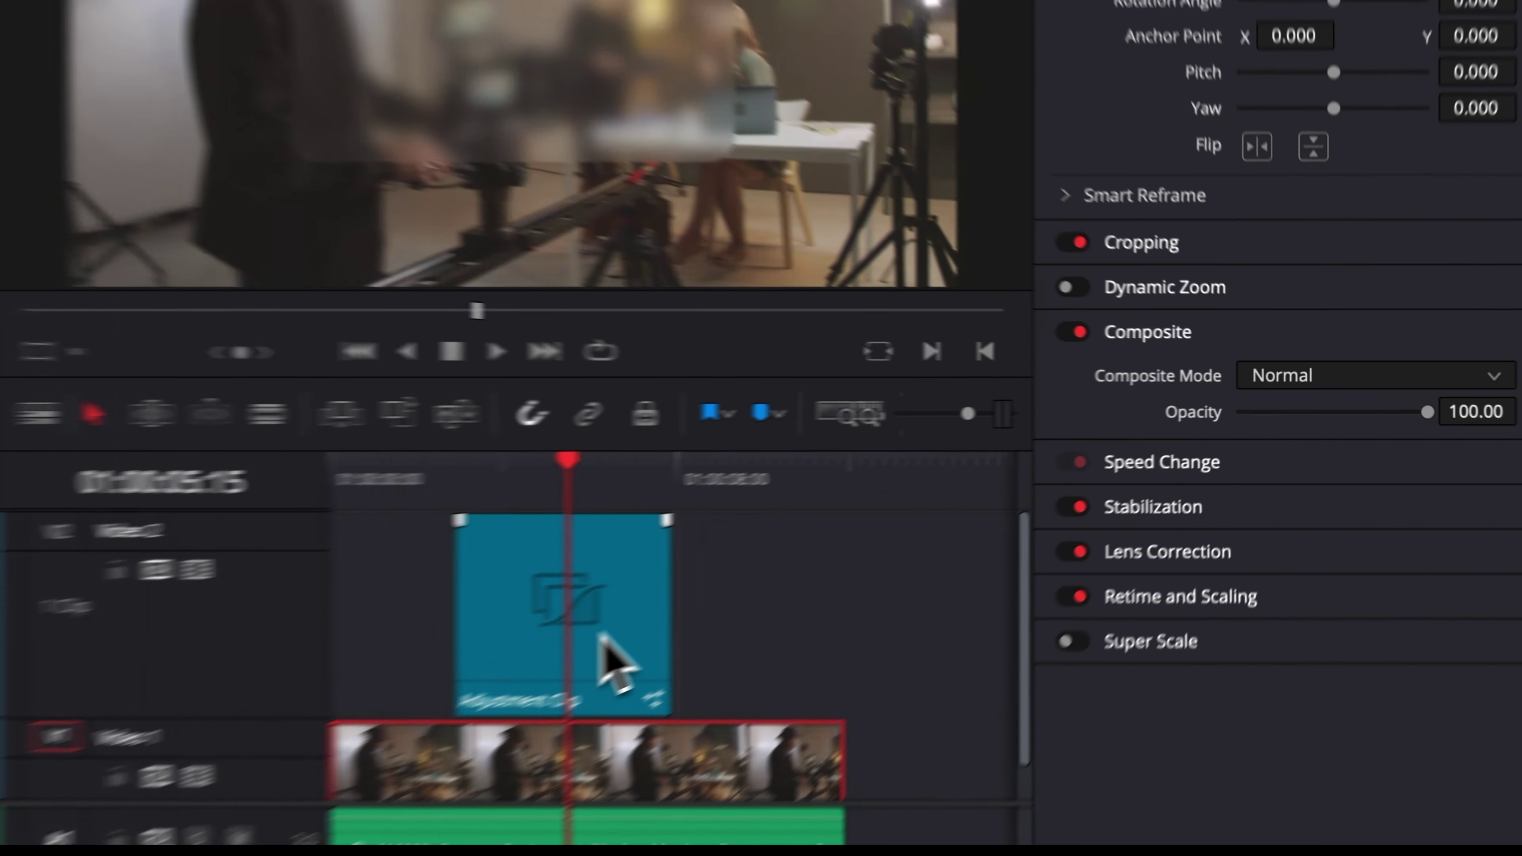
left_click(900, 547)
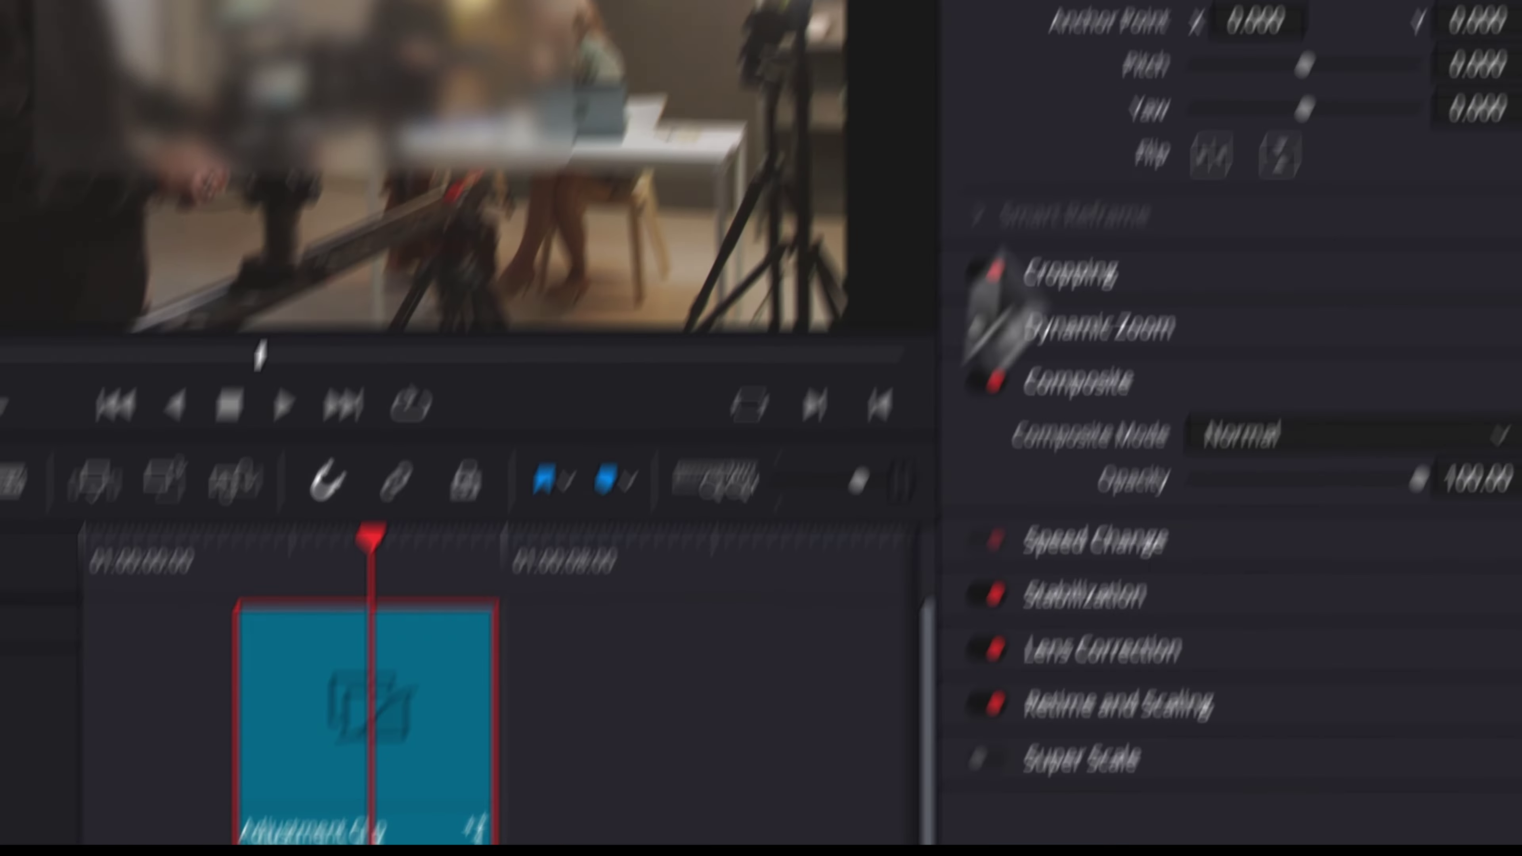
left_click(1109, 72)
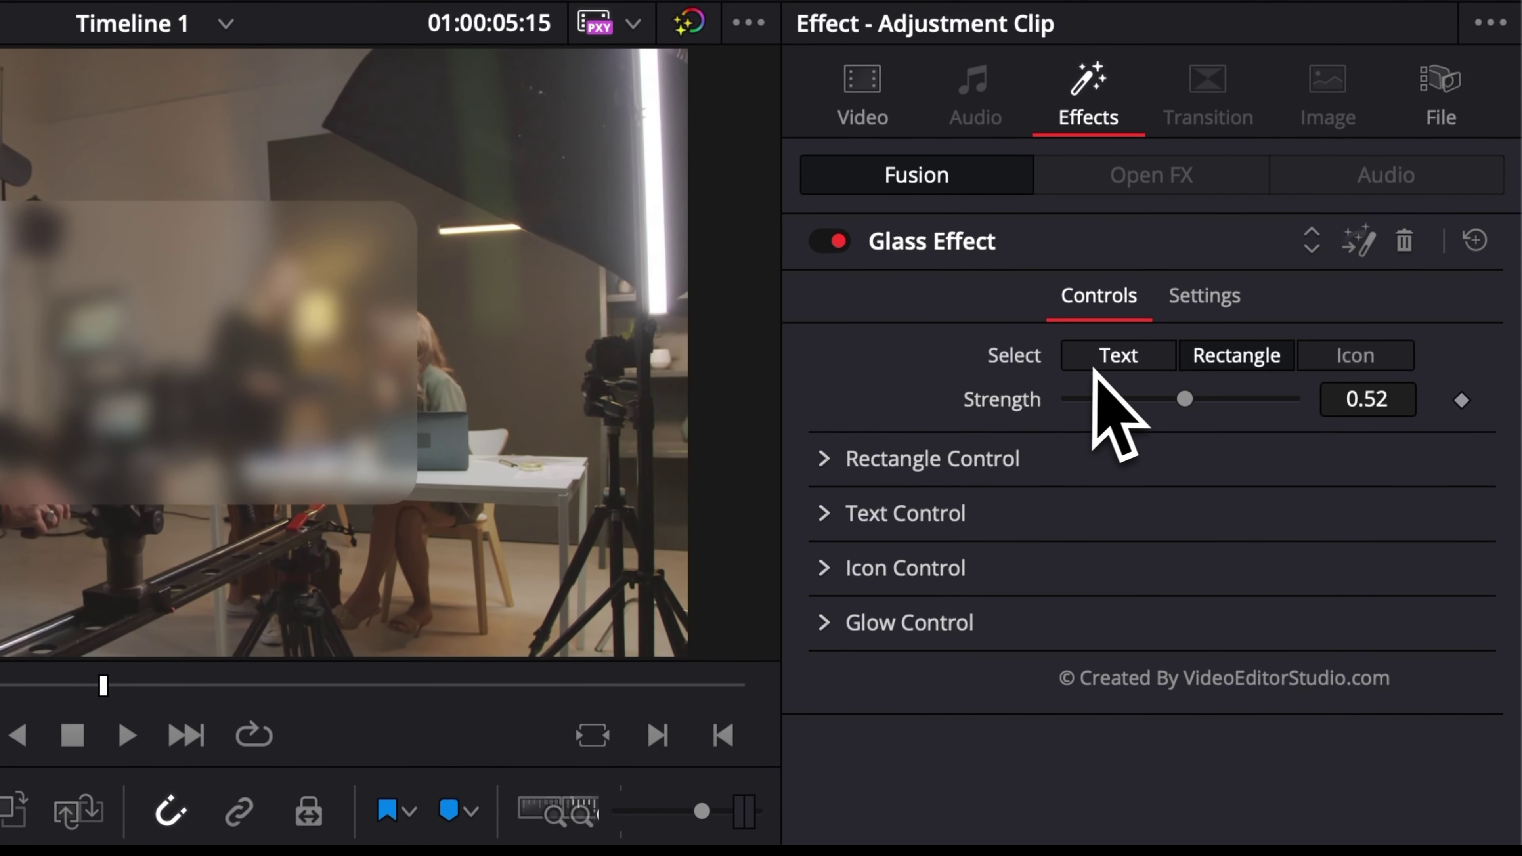
left_click(1132, 367)
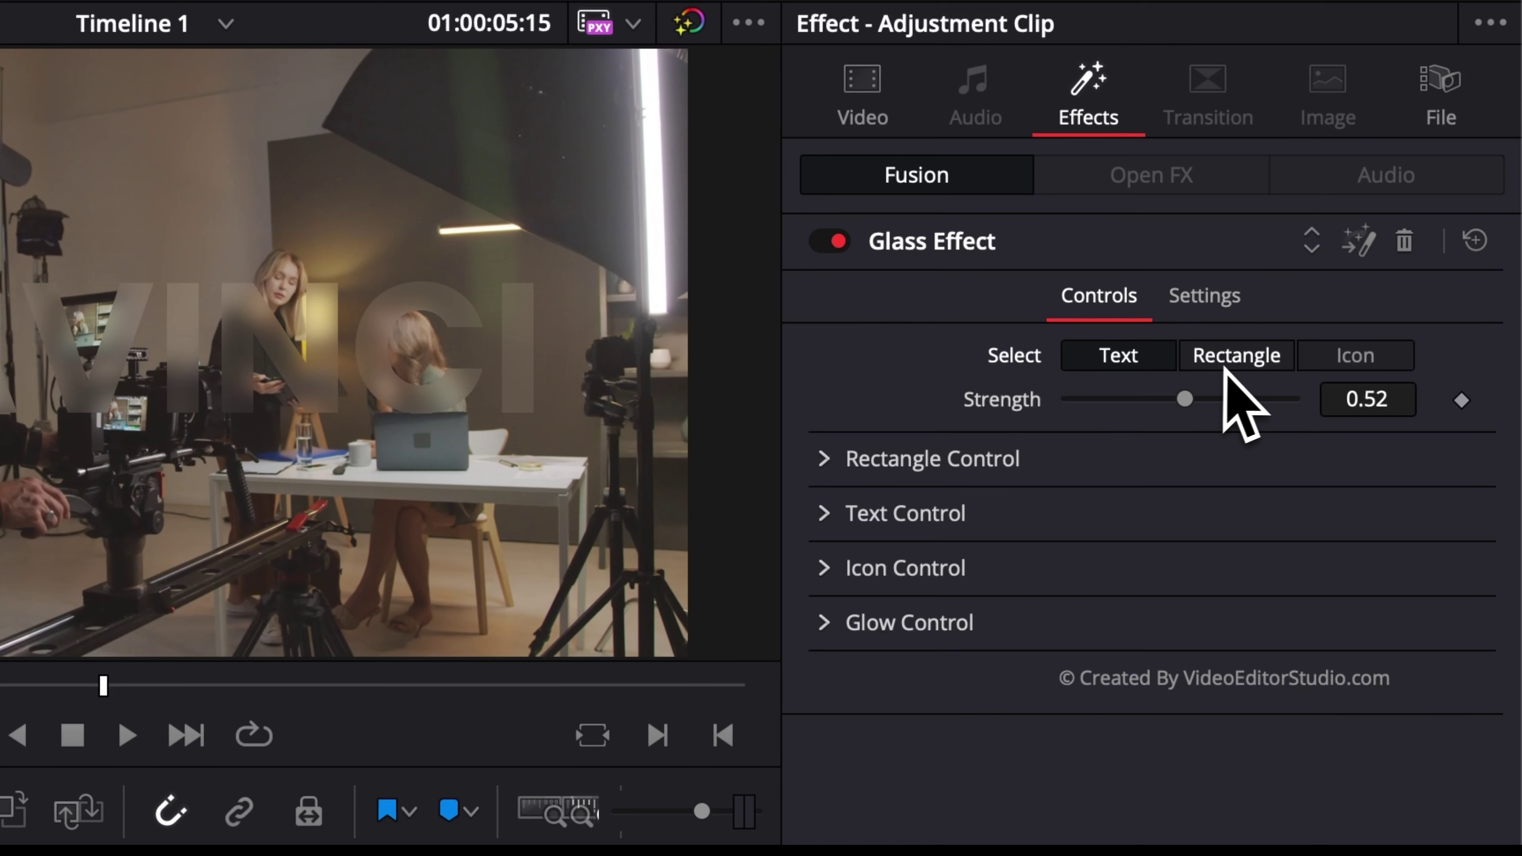
left_click(1225, 371)
left_click(1377, 362)
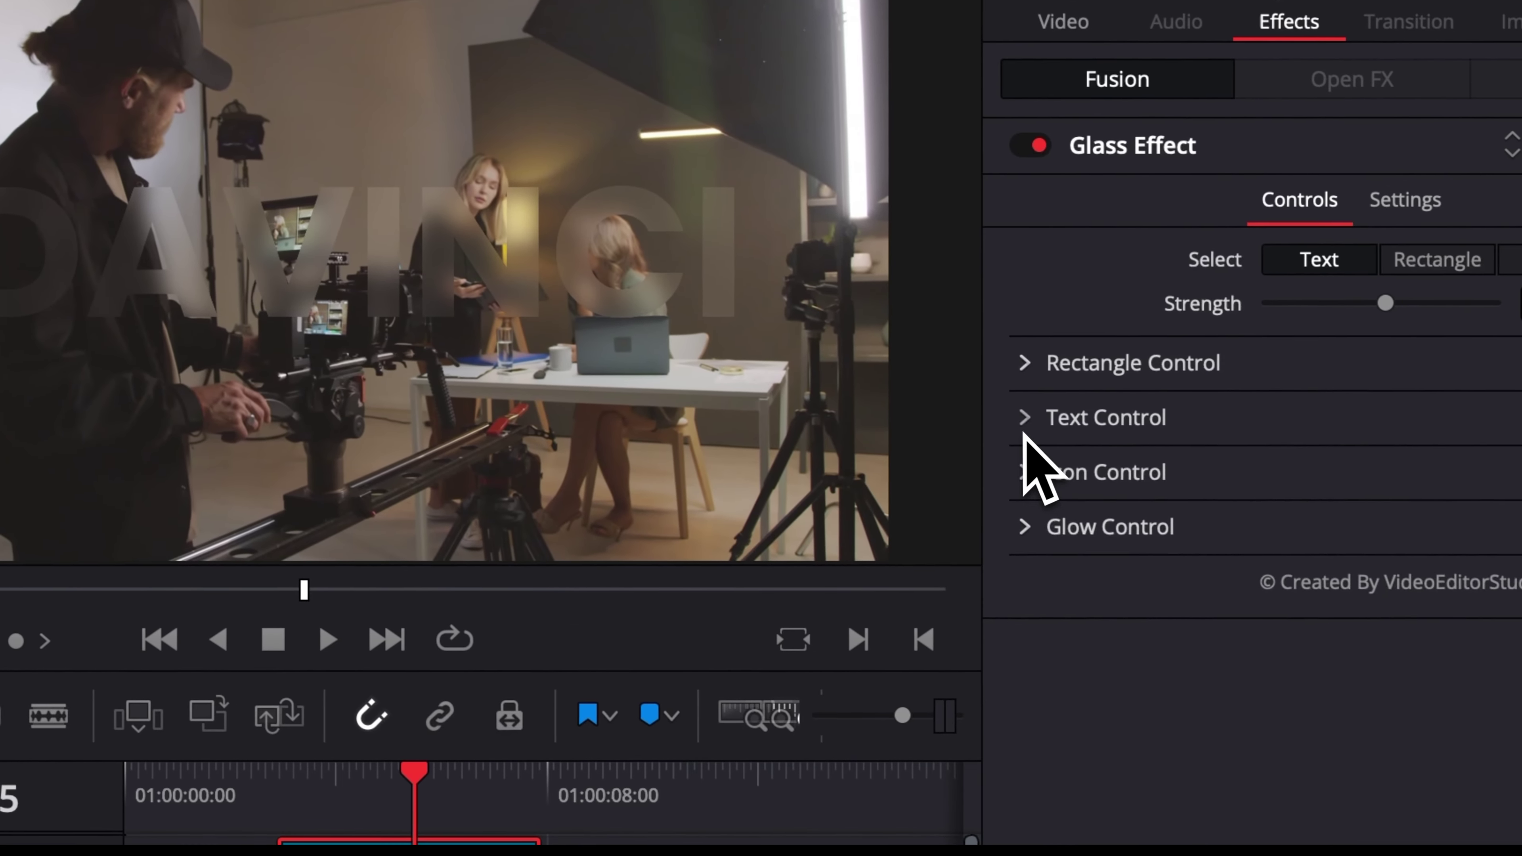
Step: Replace the glass text DAVINCI with HHHHH, keeping Poppins Bold and opacity 1.0
left_click(1078, 440)
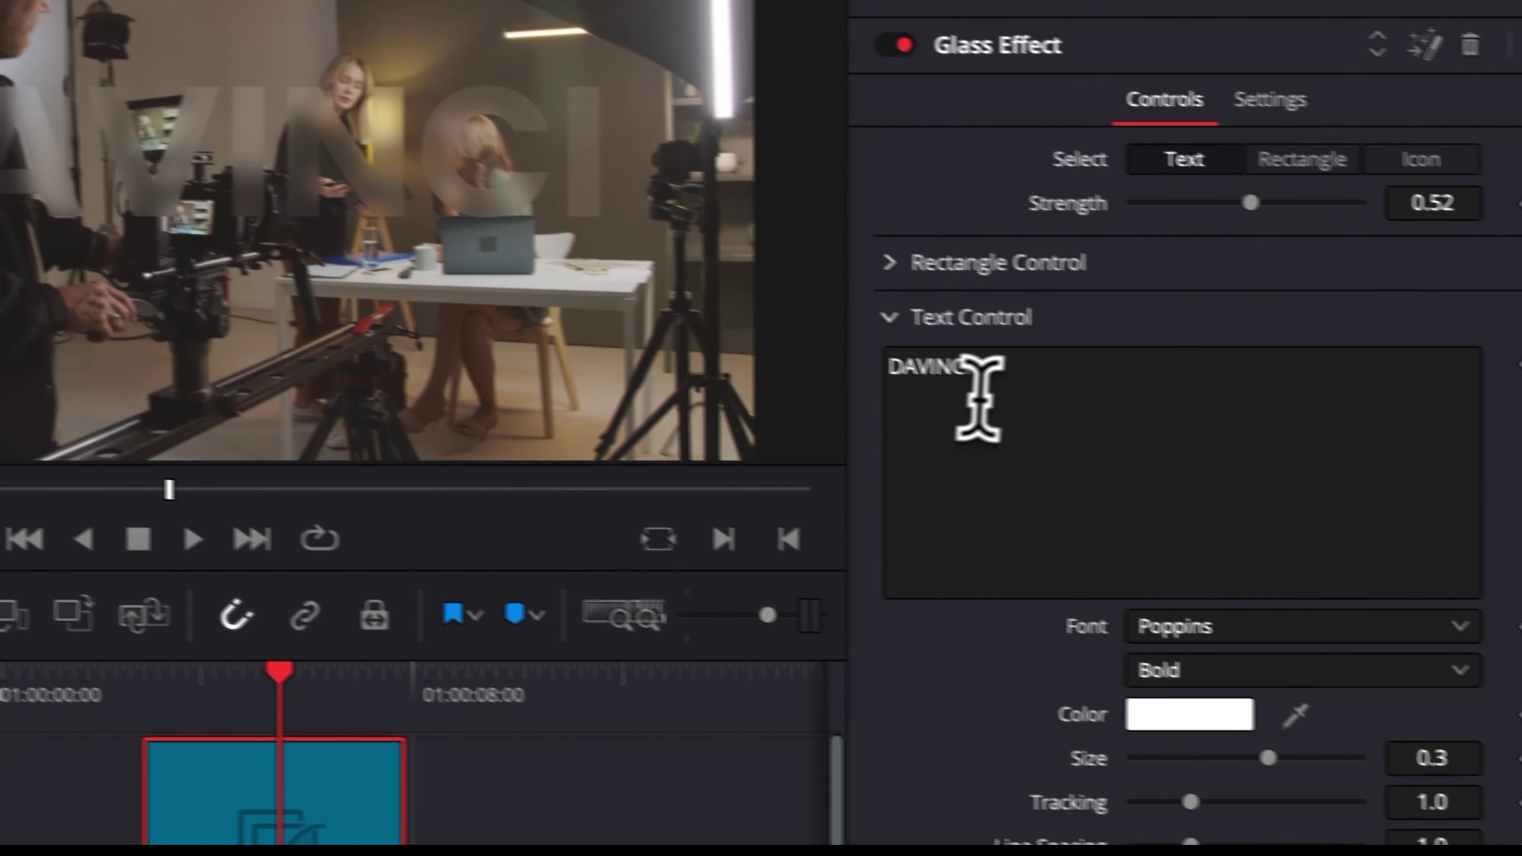
triple_click(978, 399)
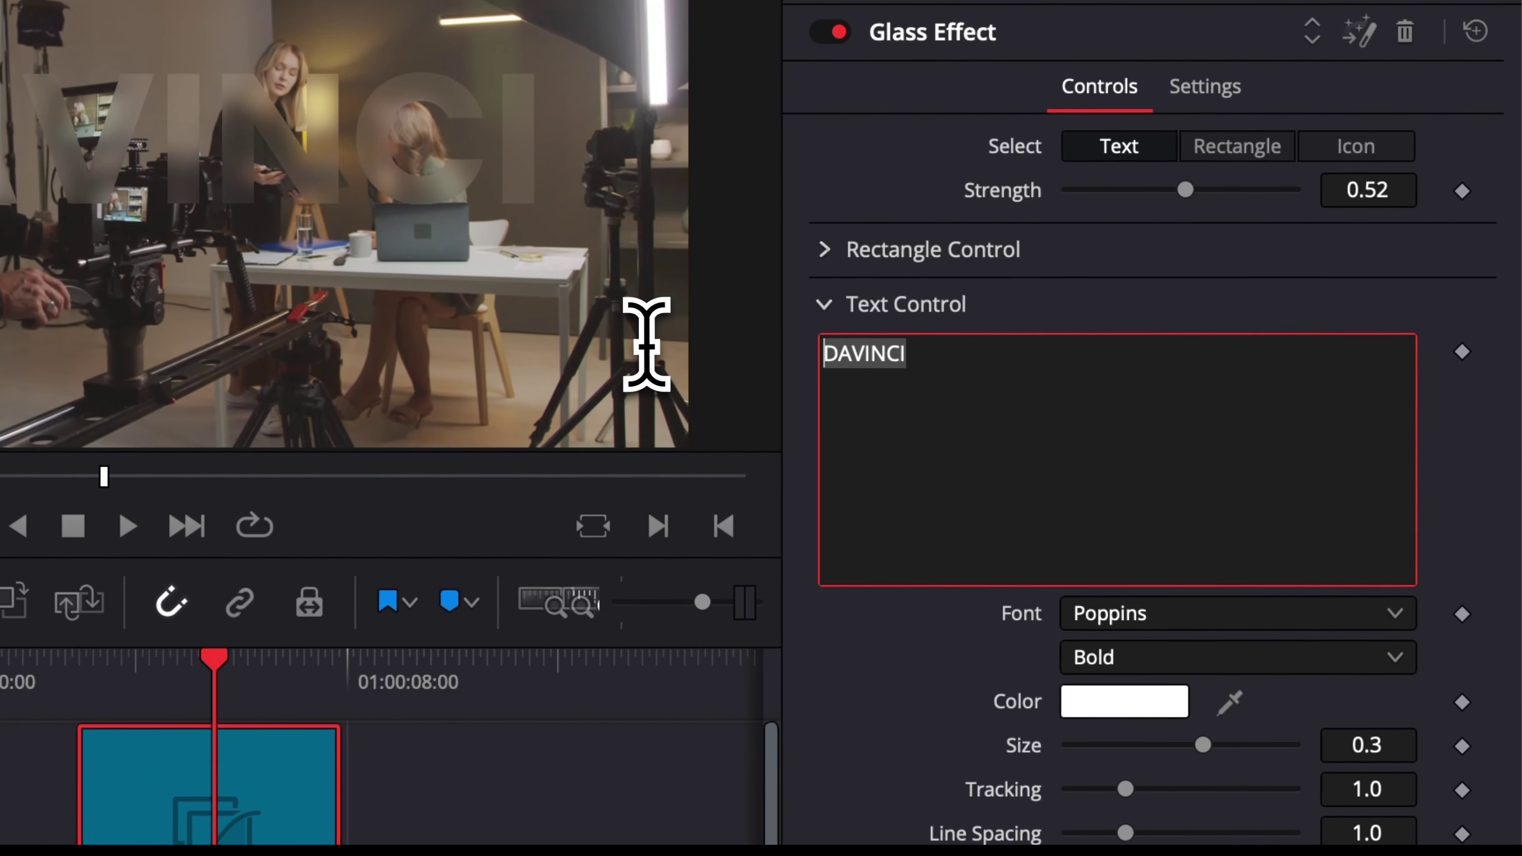
type("HHHHH")
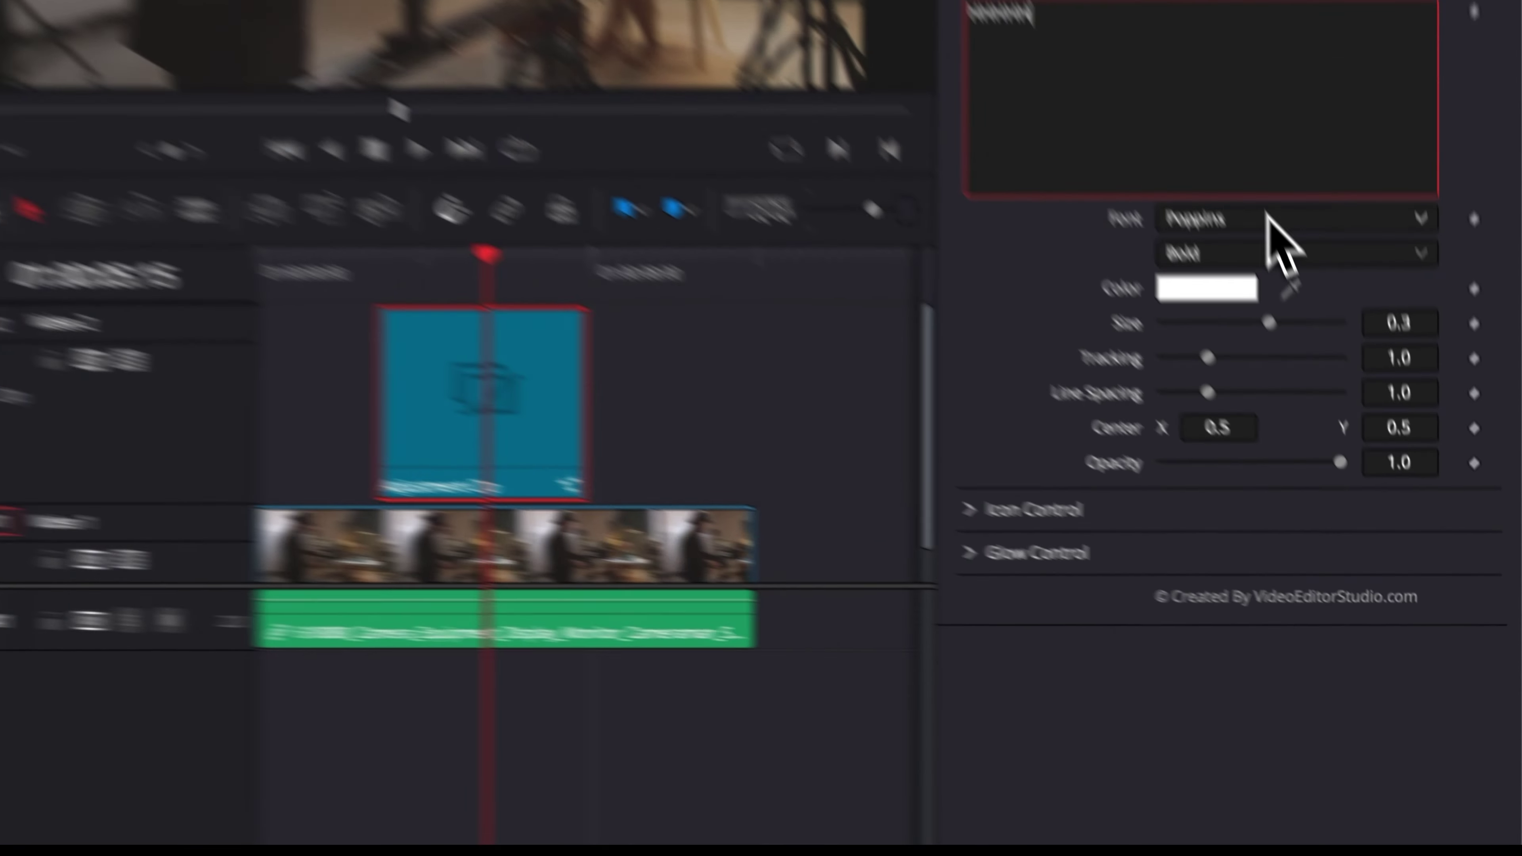
left_click(1389, 405)
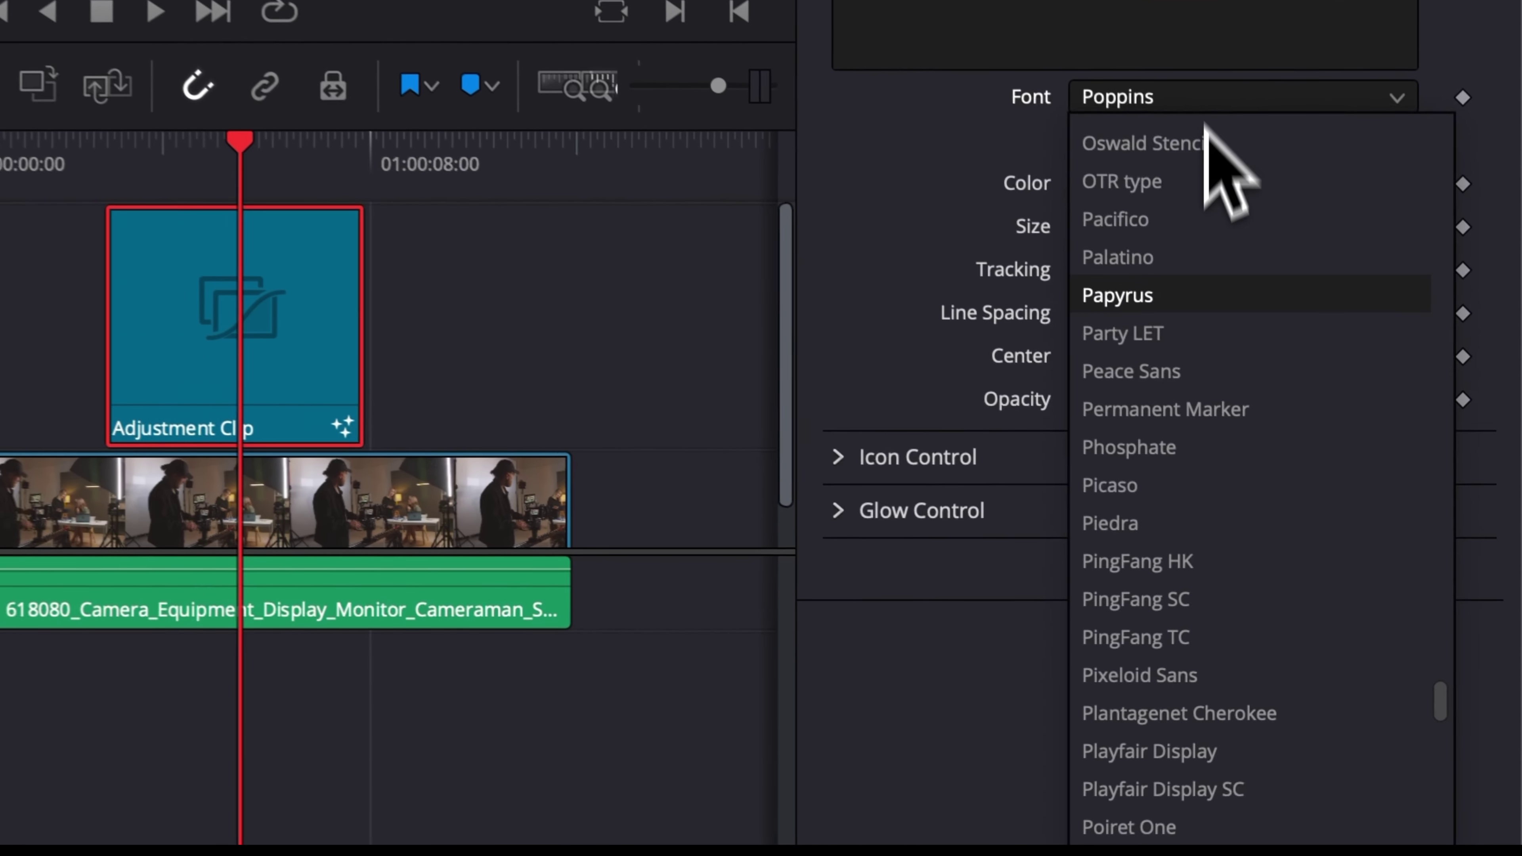
key("Escape")
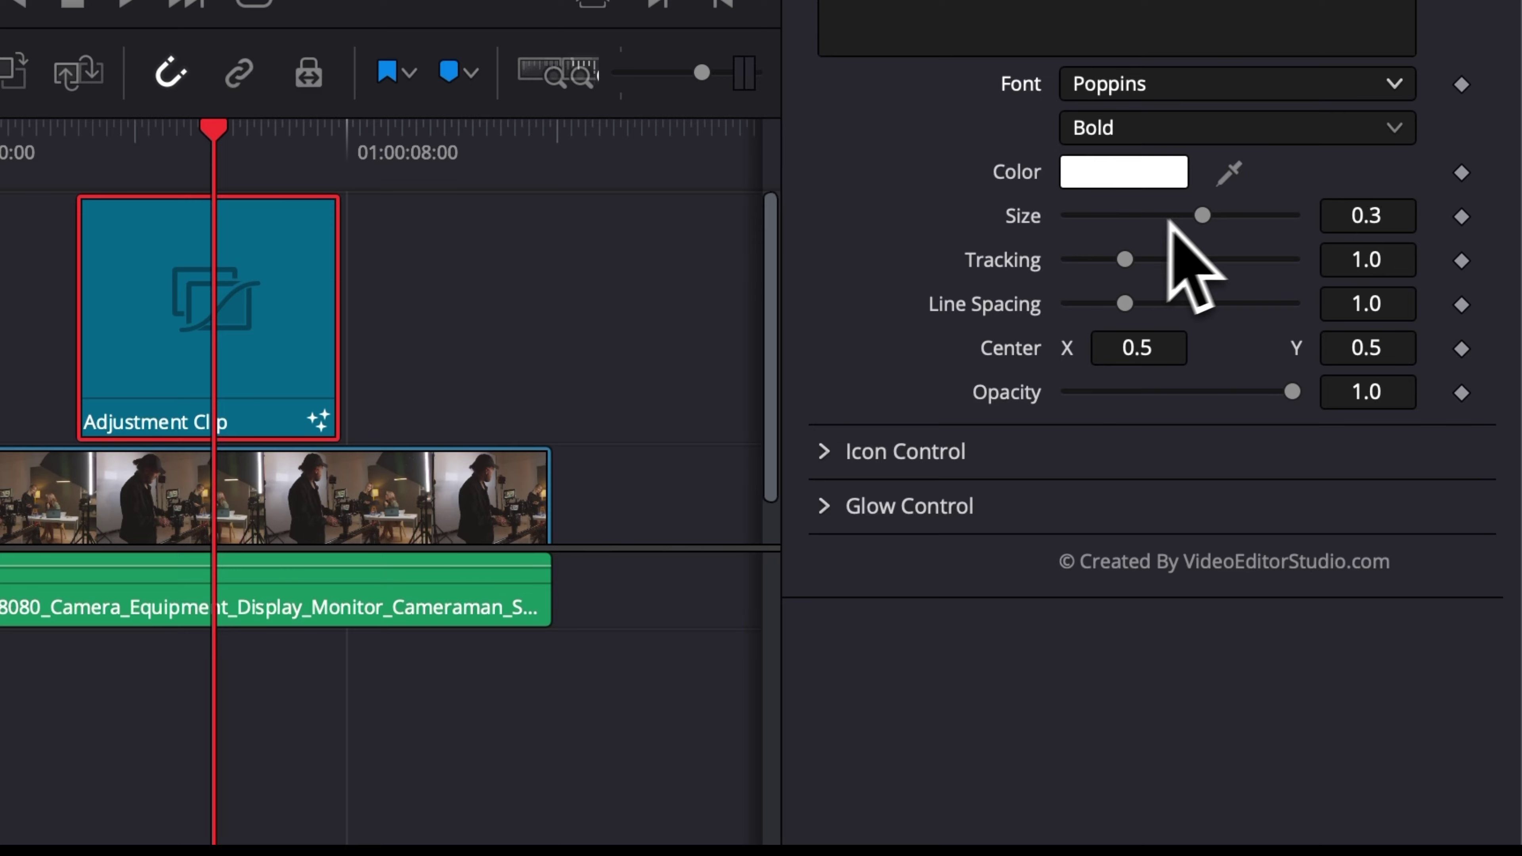
mouse_move(1294, 396)
left_mouse_down()
mouse_move(1151, 401)
mouse_move(1305, 419)
left_mouse_up()
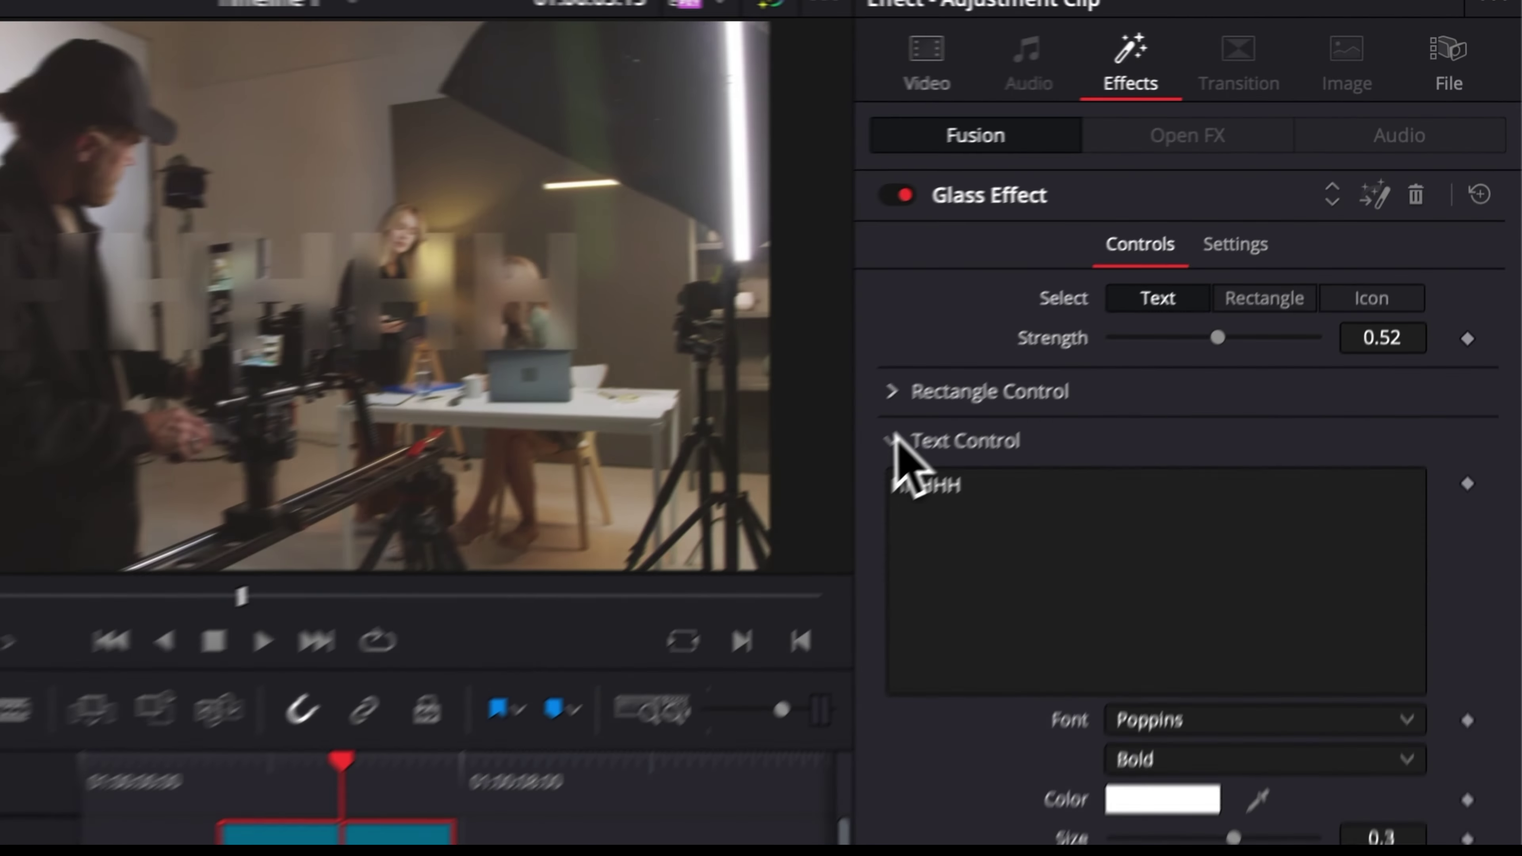
Step: Switch the glass shape to Rectangle and try opacity, soft edge, border 0.102 and invert
left_click(896, 249)
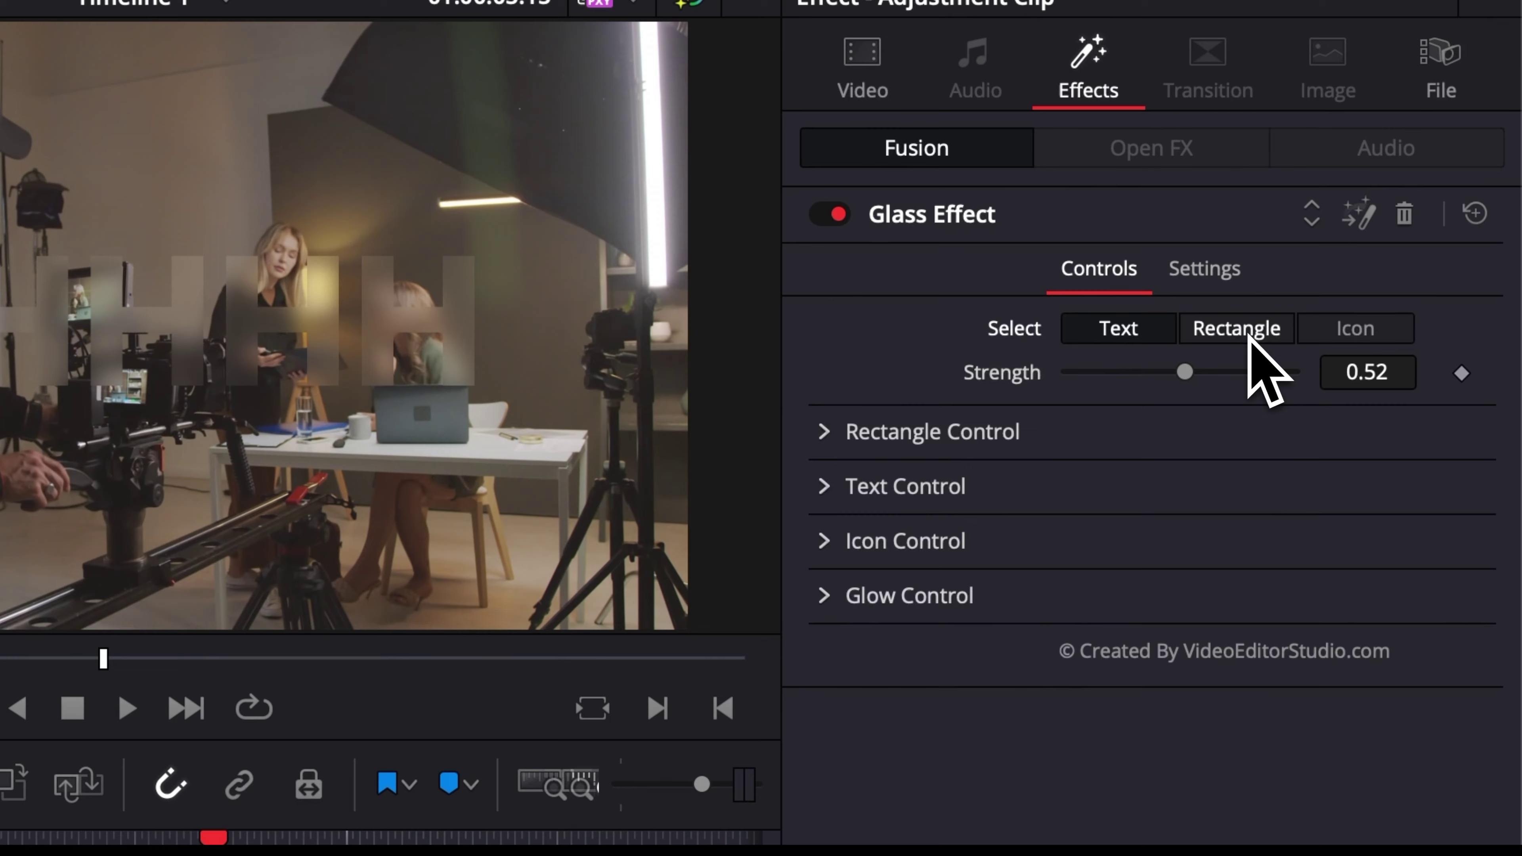
left_click(1248, 333)
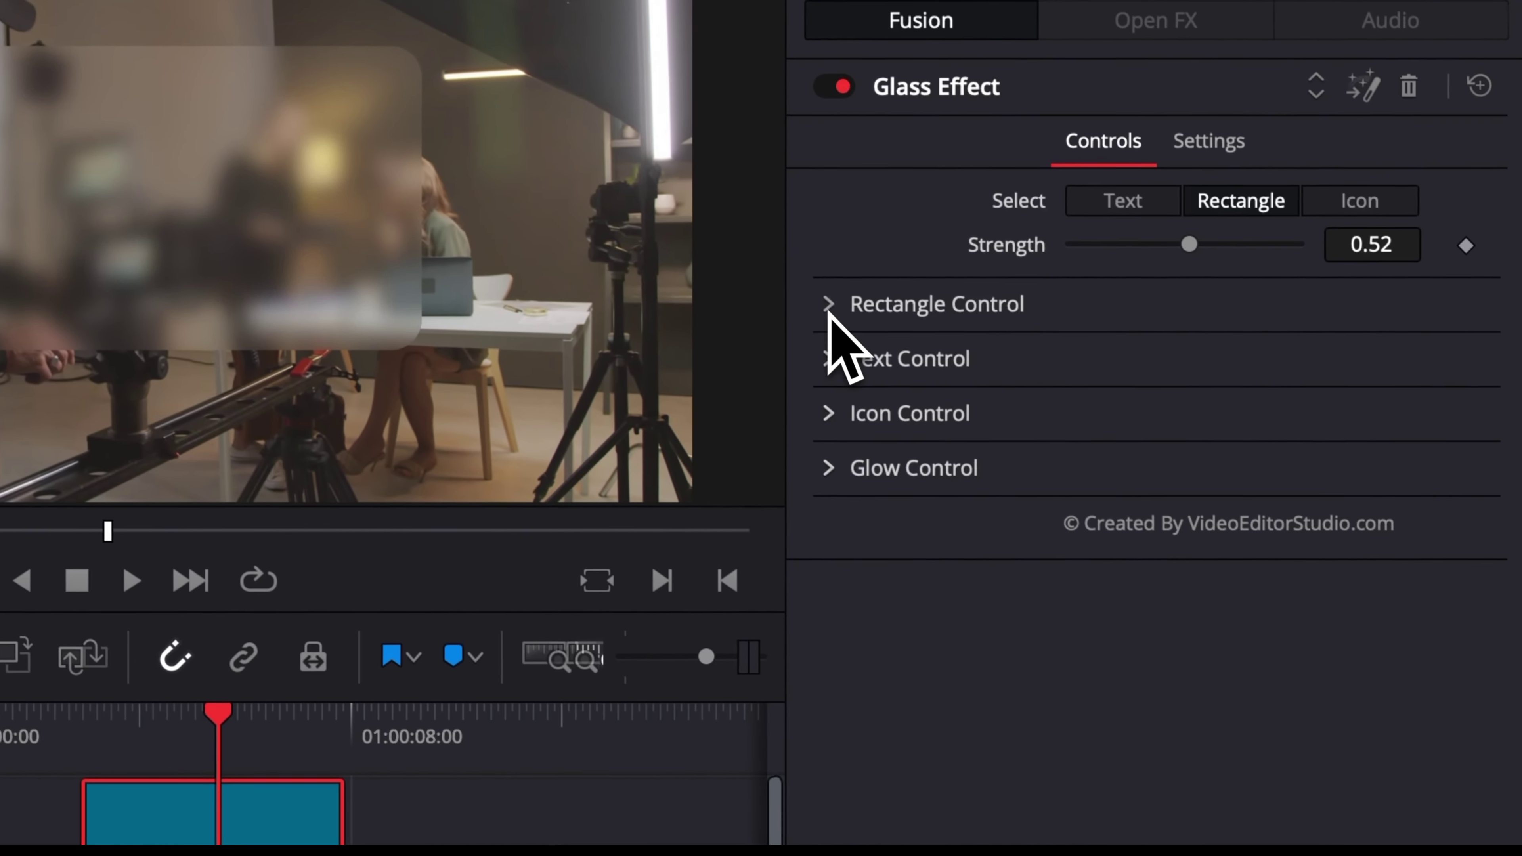
left_click(888, 339)
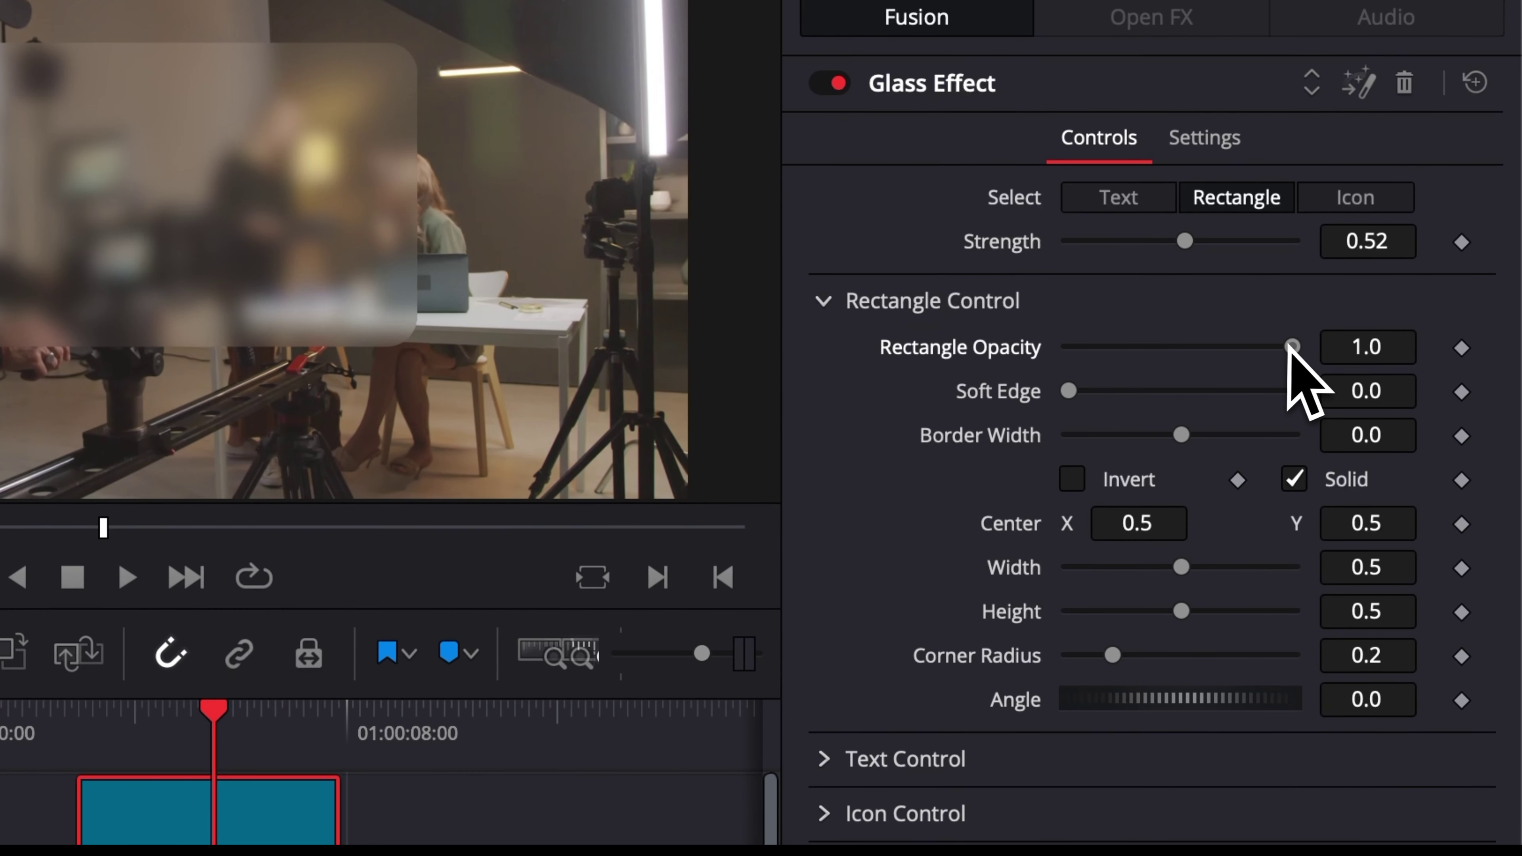
left_click_drag(1289, 346, 1326, 351)
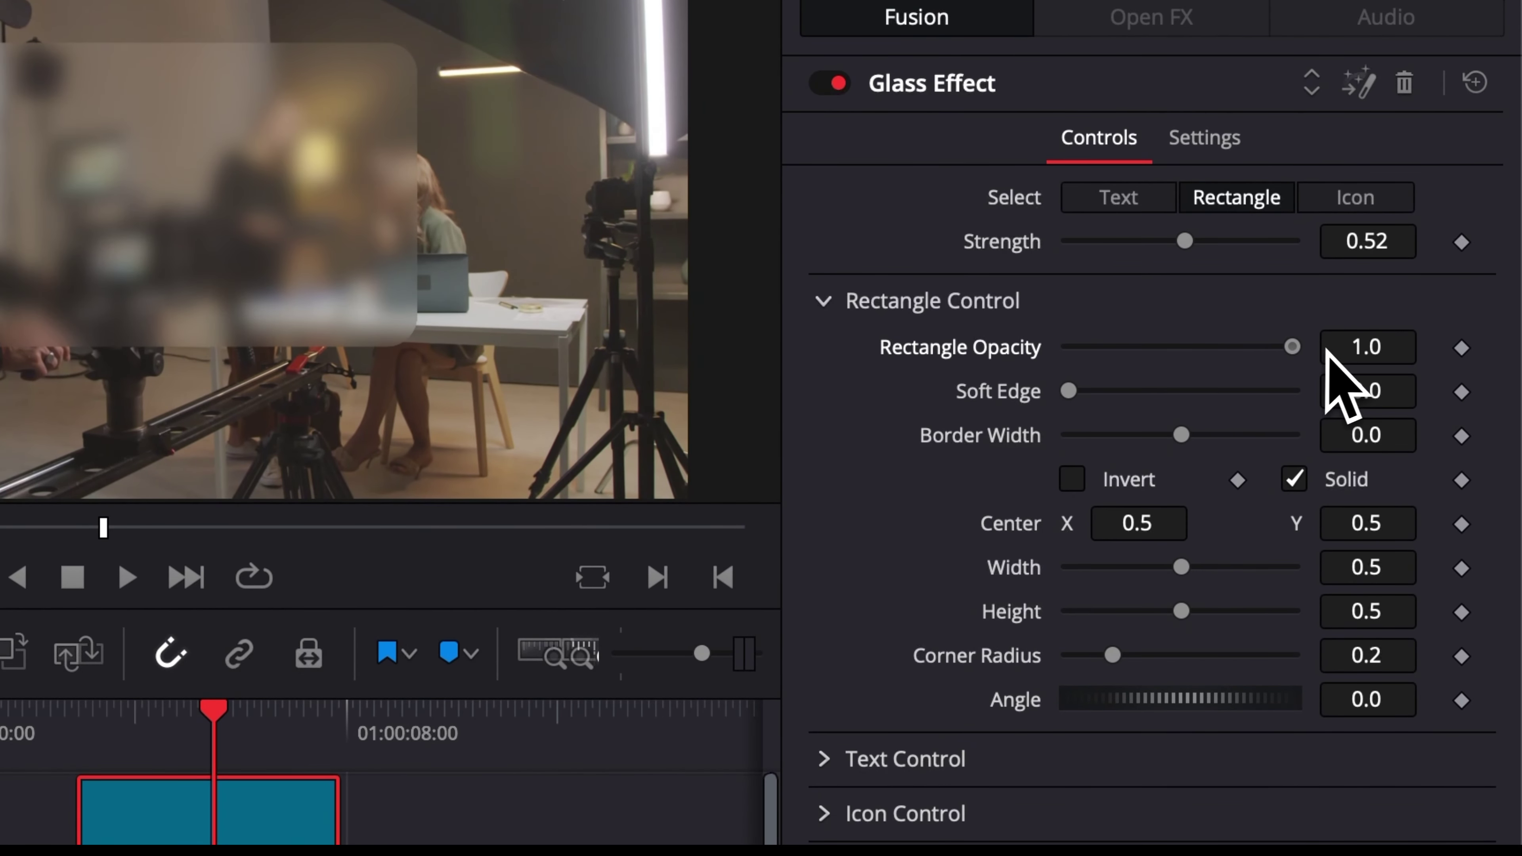
left_click_drag(1068, 395, 1031, 420)
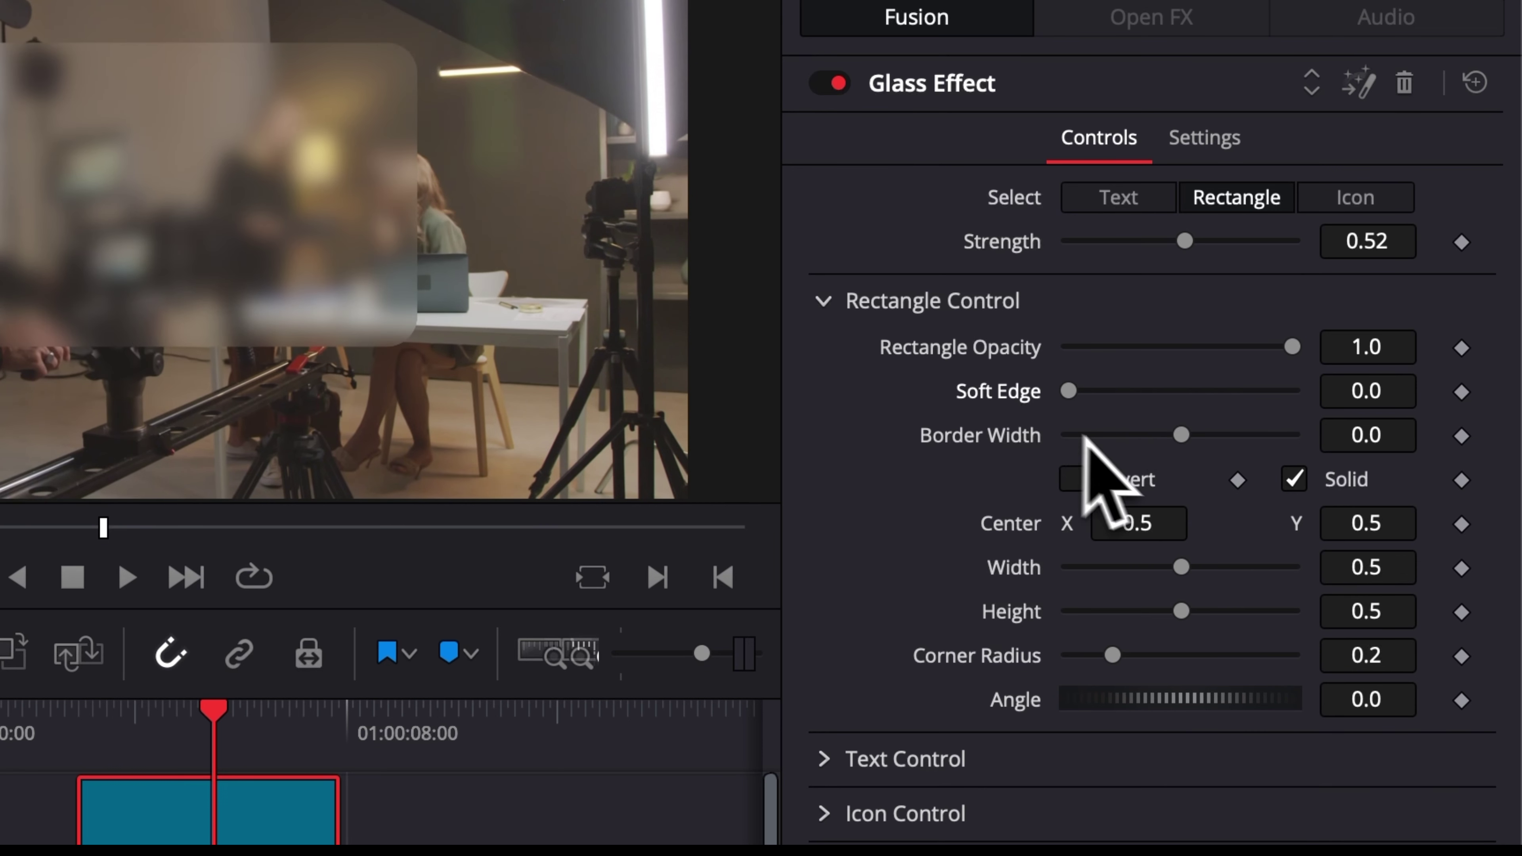
left_click_drag(1179, 439, 1236, 444)
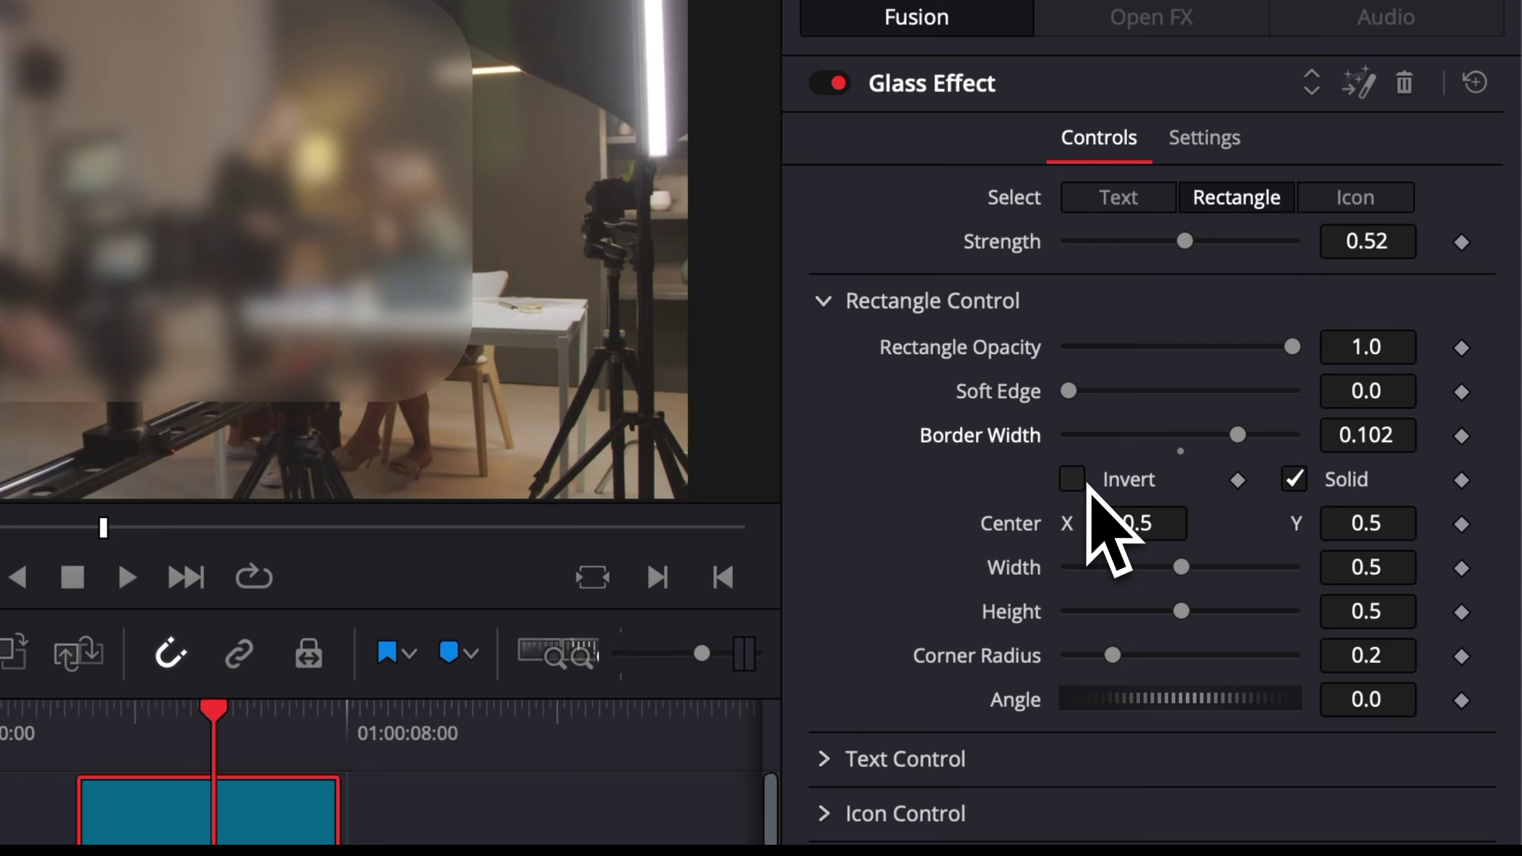
left_click(1073, 479)
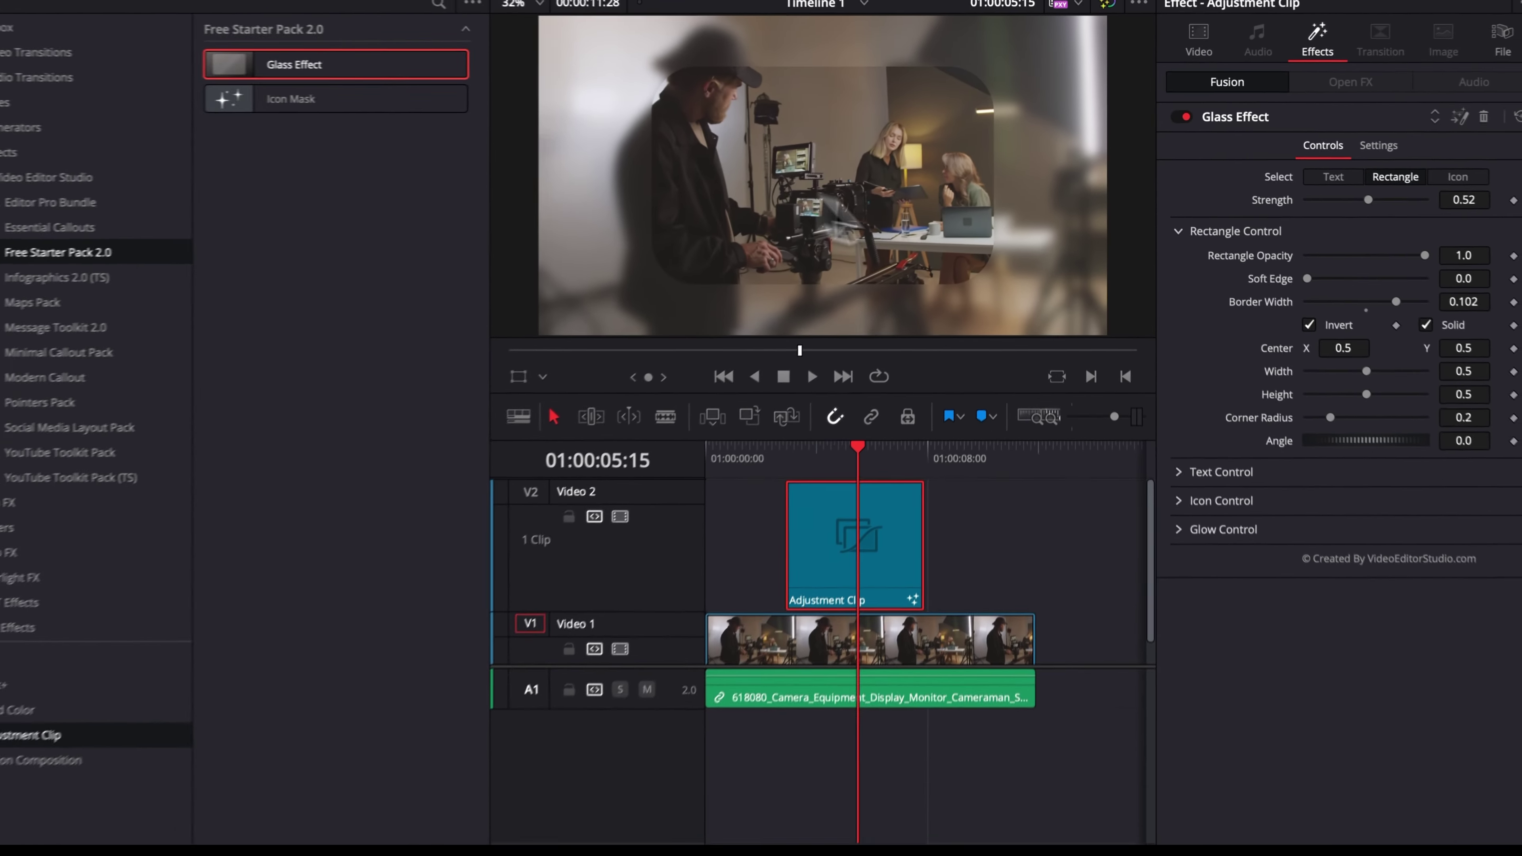
Step: Try rectangle centre, size and radius, then reset border 0, centre 0.5/0.5, width 0.5, radius 0.2
left_click_drag(1469, 459, 1457, 458)
mouse_move(1140, 355)
left_mouse_down()
mouse_move(1205, 355)
mouse_move(1139, 356)
left_mouse_up()
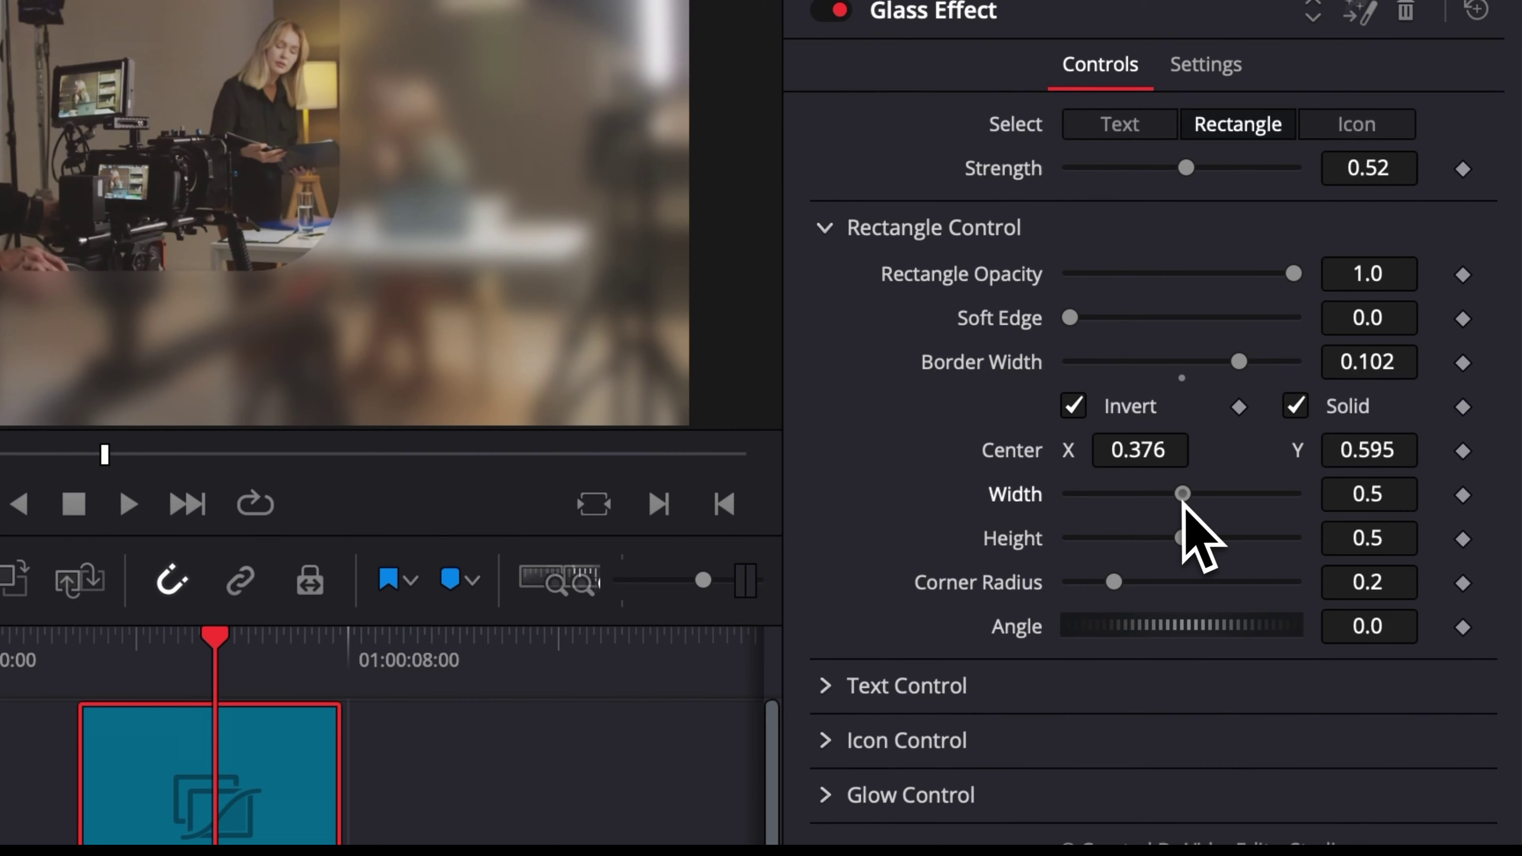
mouse_move(1184, 548)
left_mouse_down()
mouse_move(1202, 529)
mouse_move(1166, 573)
left_mouse_up()
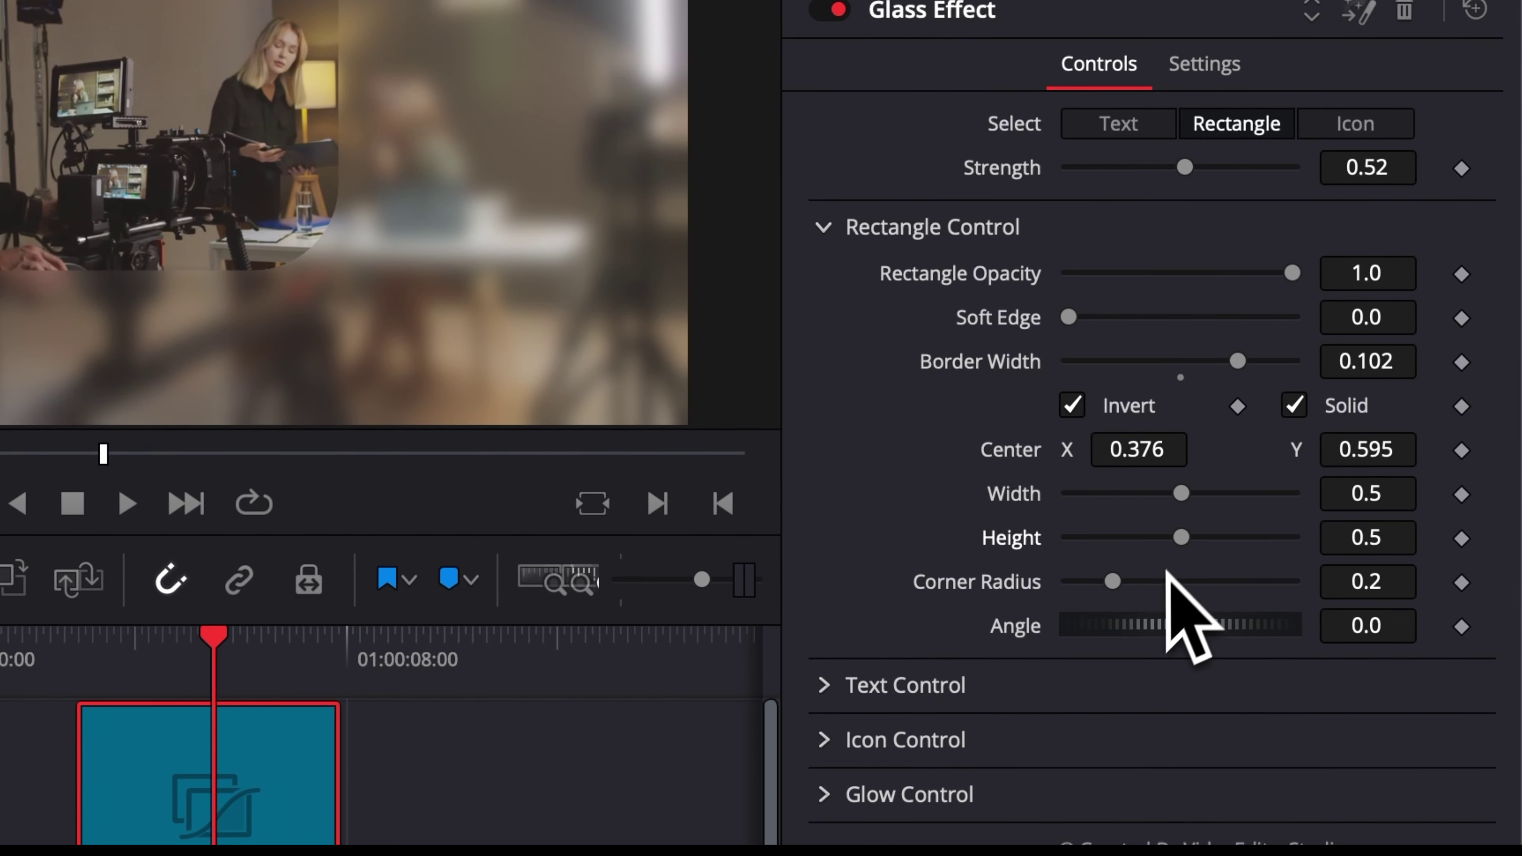
left_click_drag(1253, 596, 1332, 591)
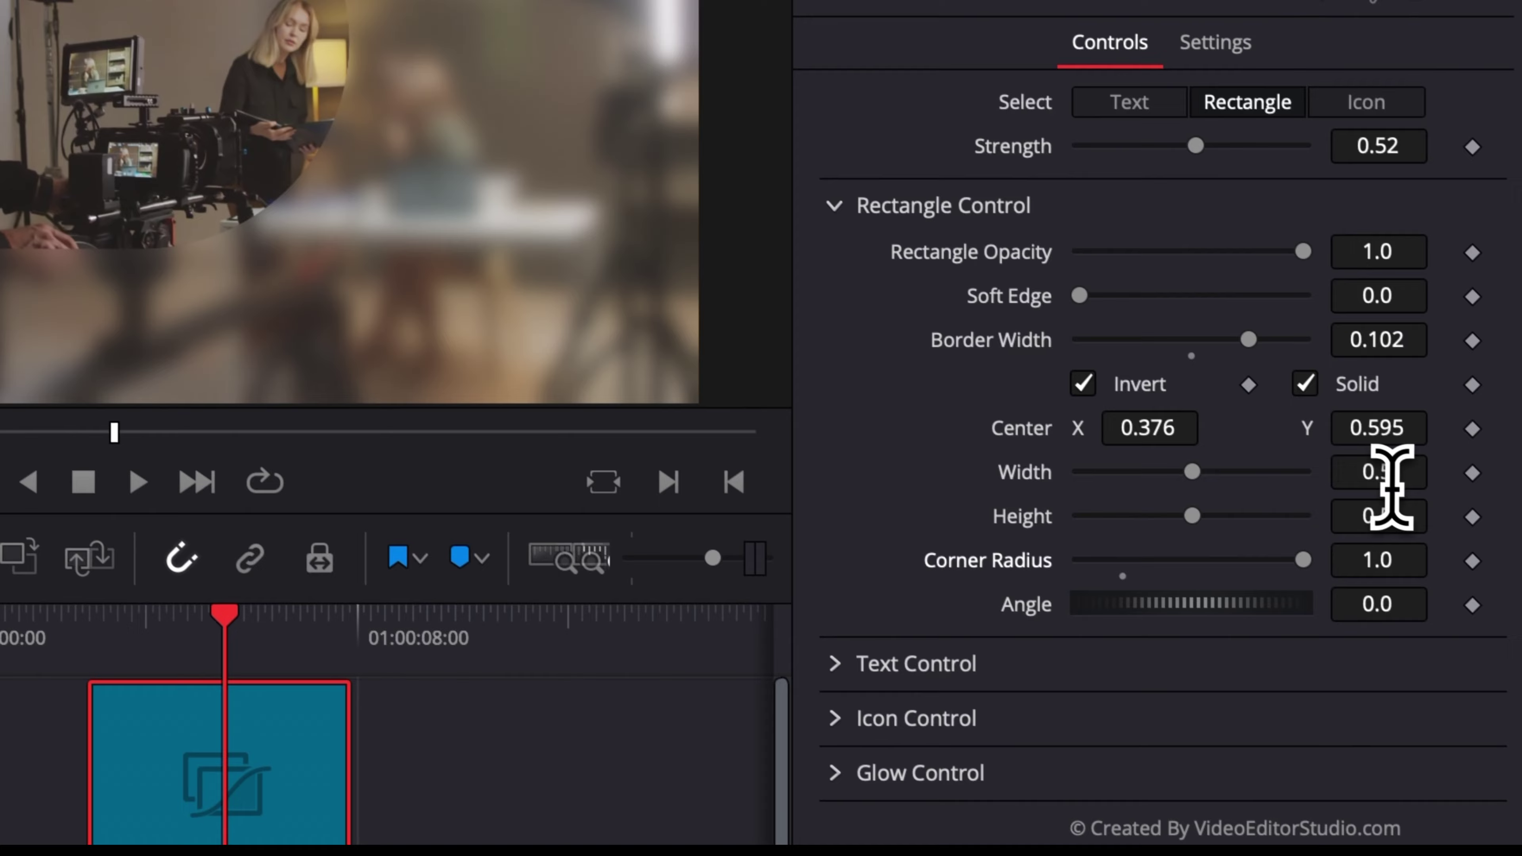
left_click_drag(1386, 476, 1336, 463)
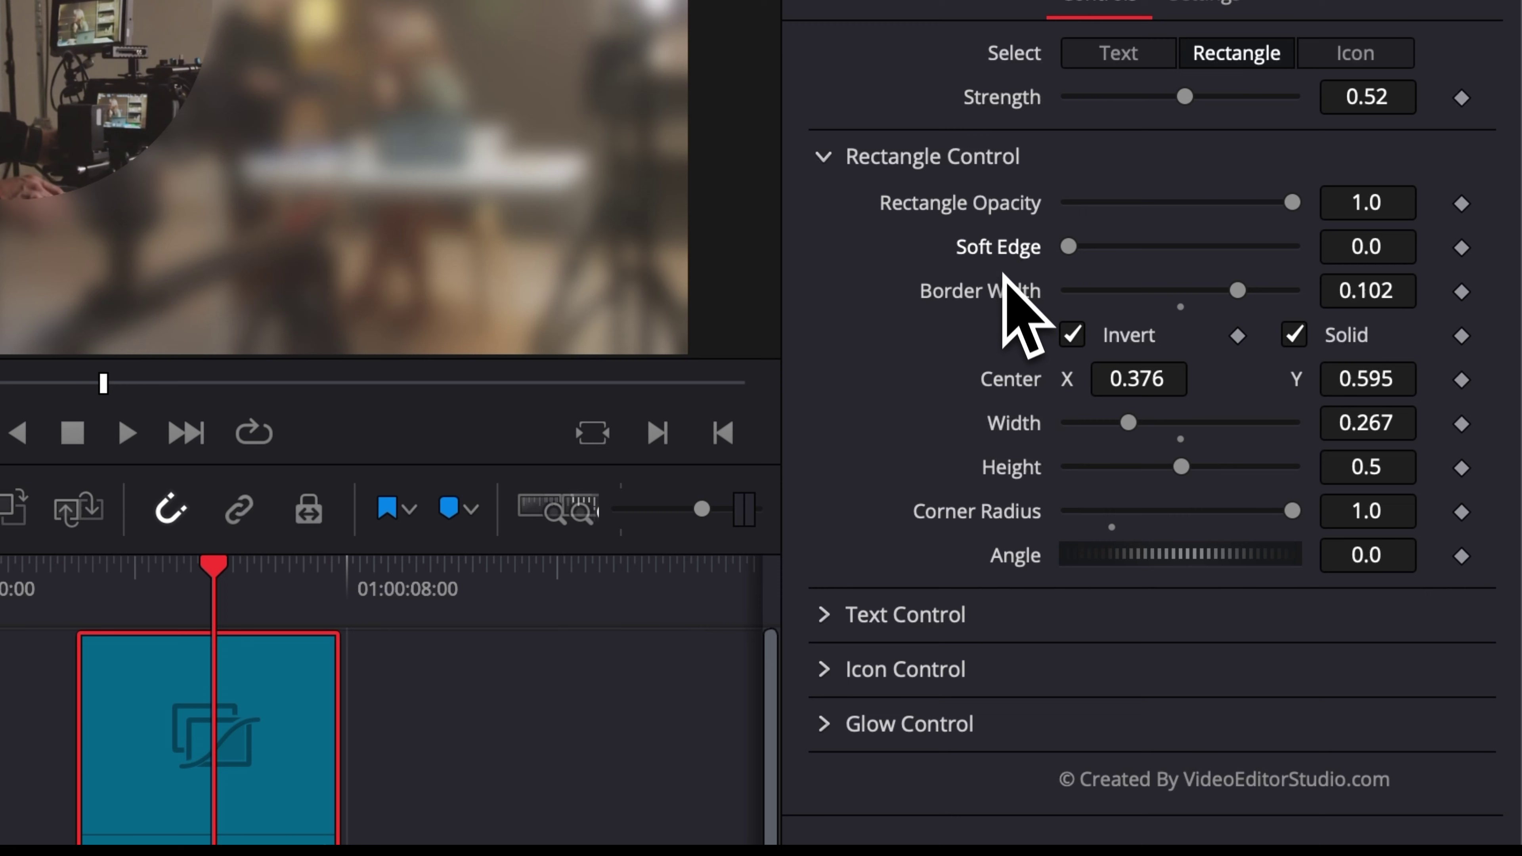
double_click(1002, 292)
double_click(1005, 381)
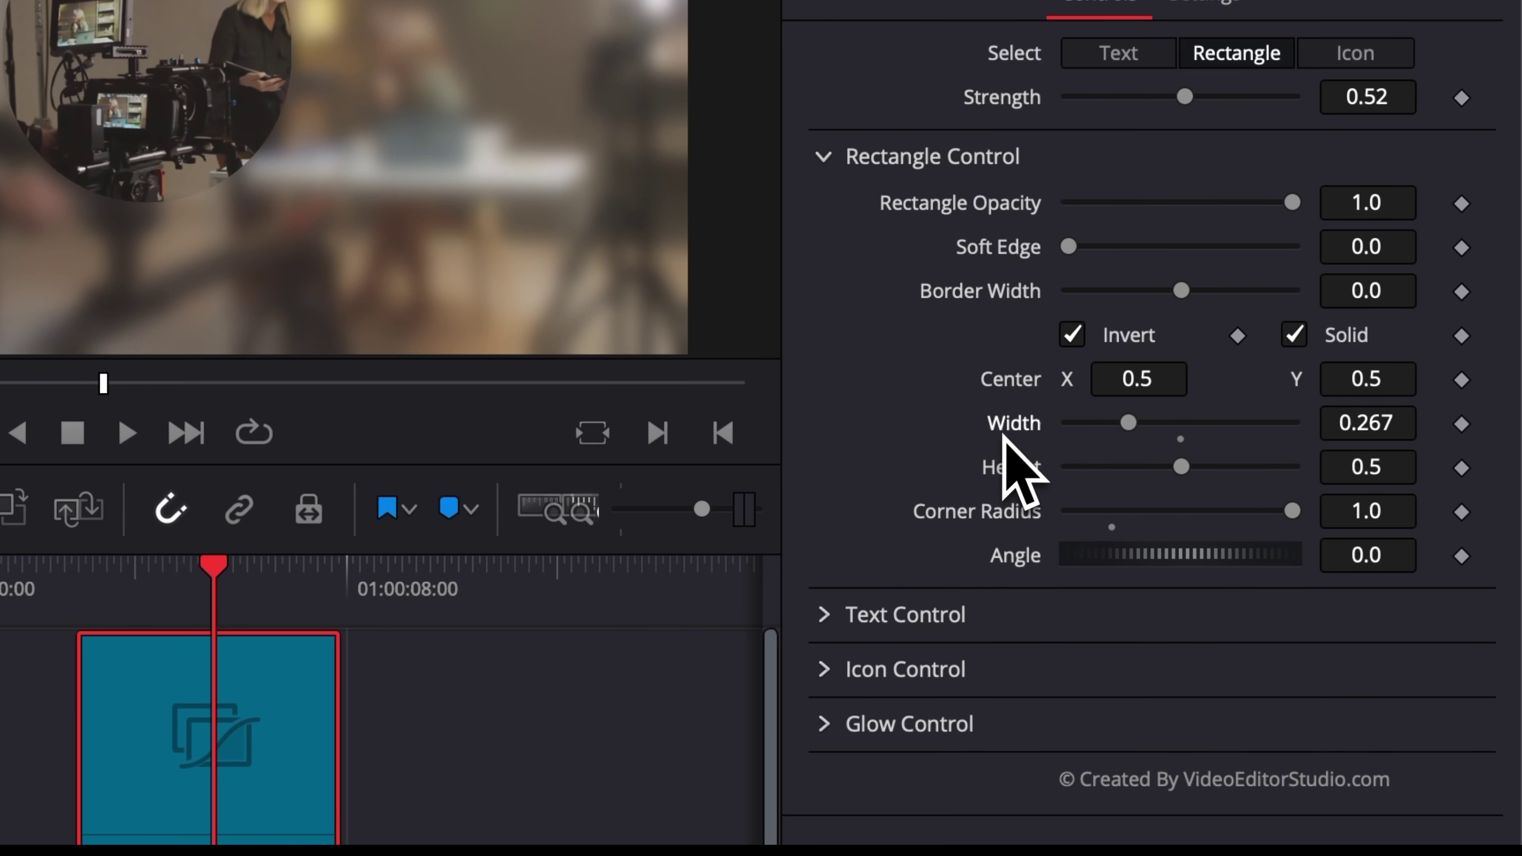
double_click(1009, 425)
double_click(1009, 511)
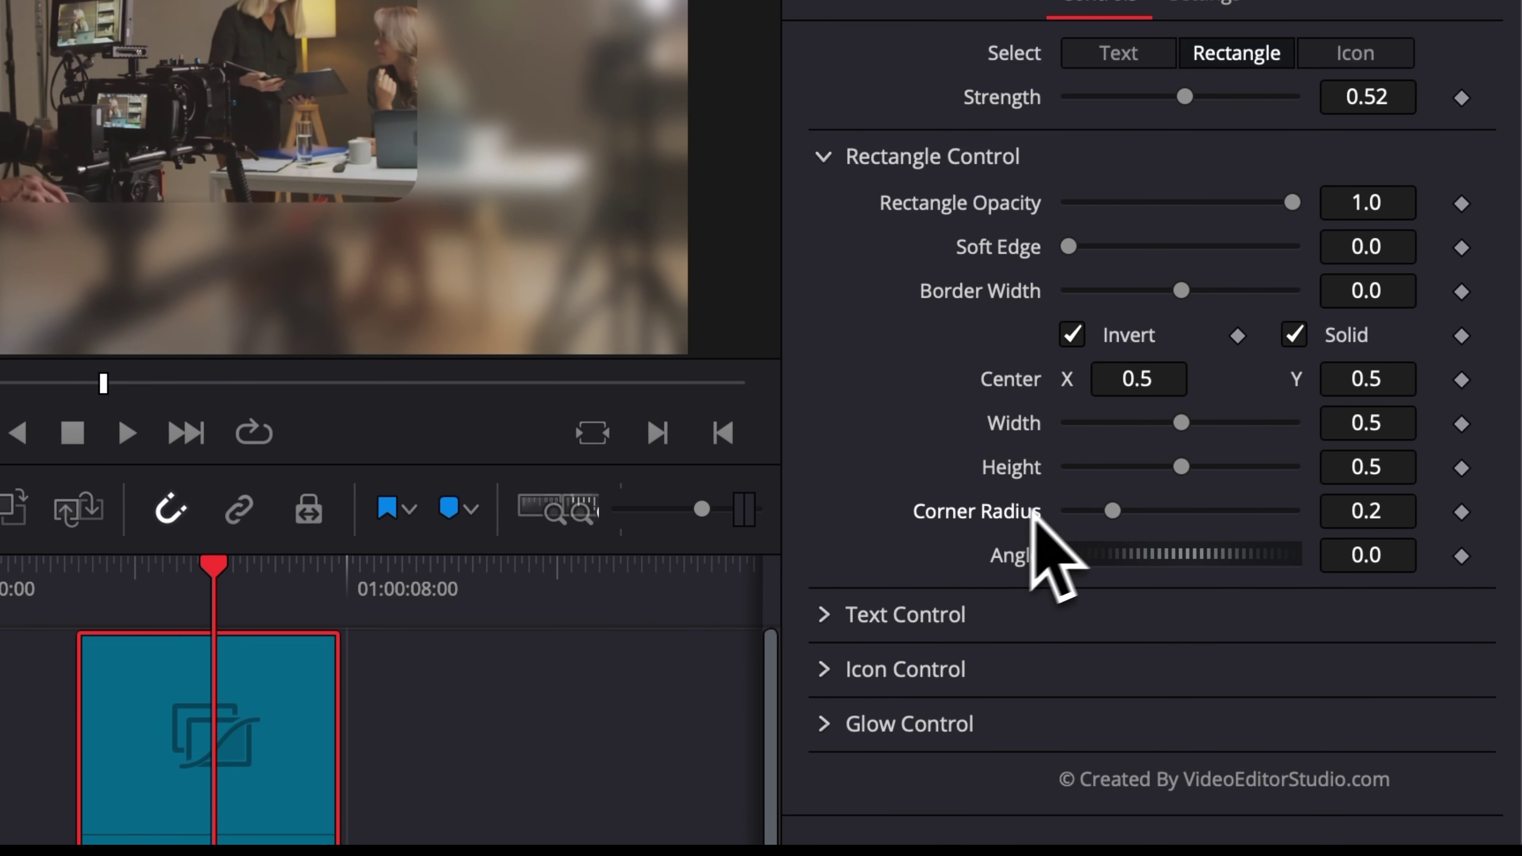
Step: Set the glass shape to Icon and load camera-svgrepo-com.png from Downloads as the icon
left_click(923, 156)
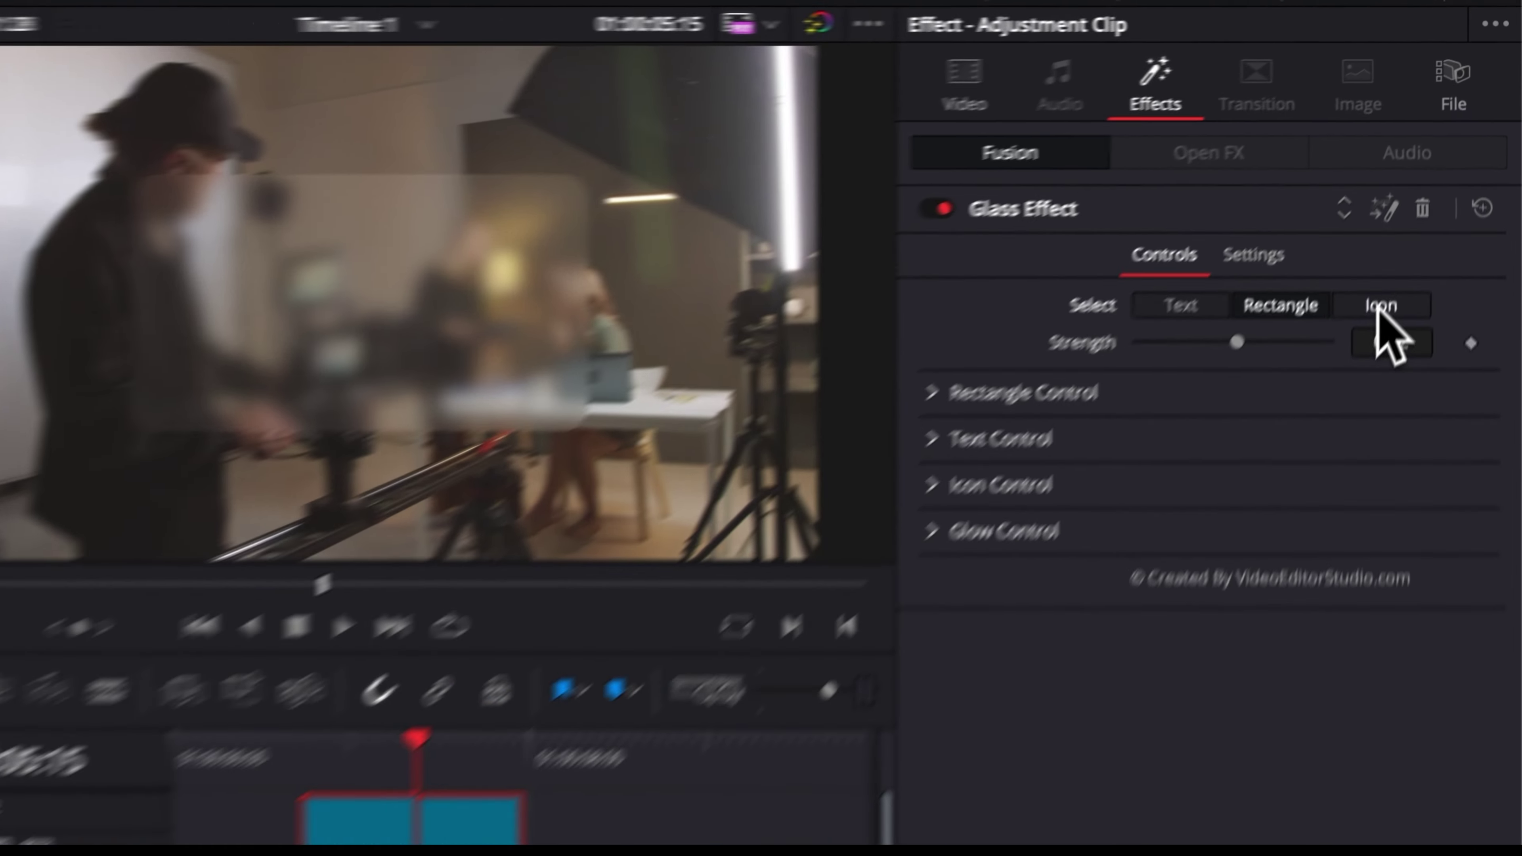
left_click(1438, 173)
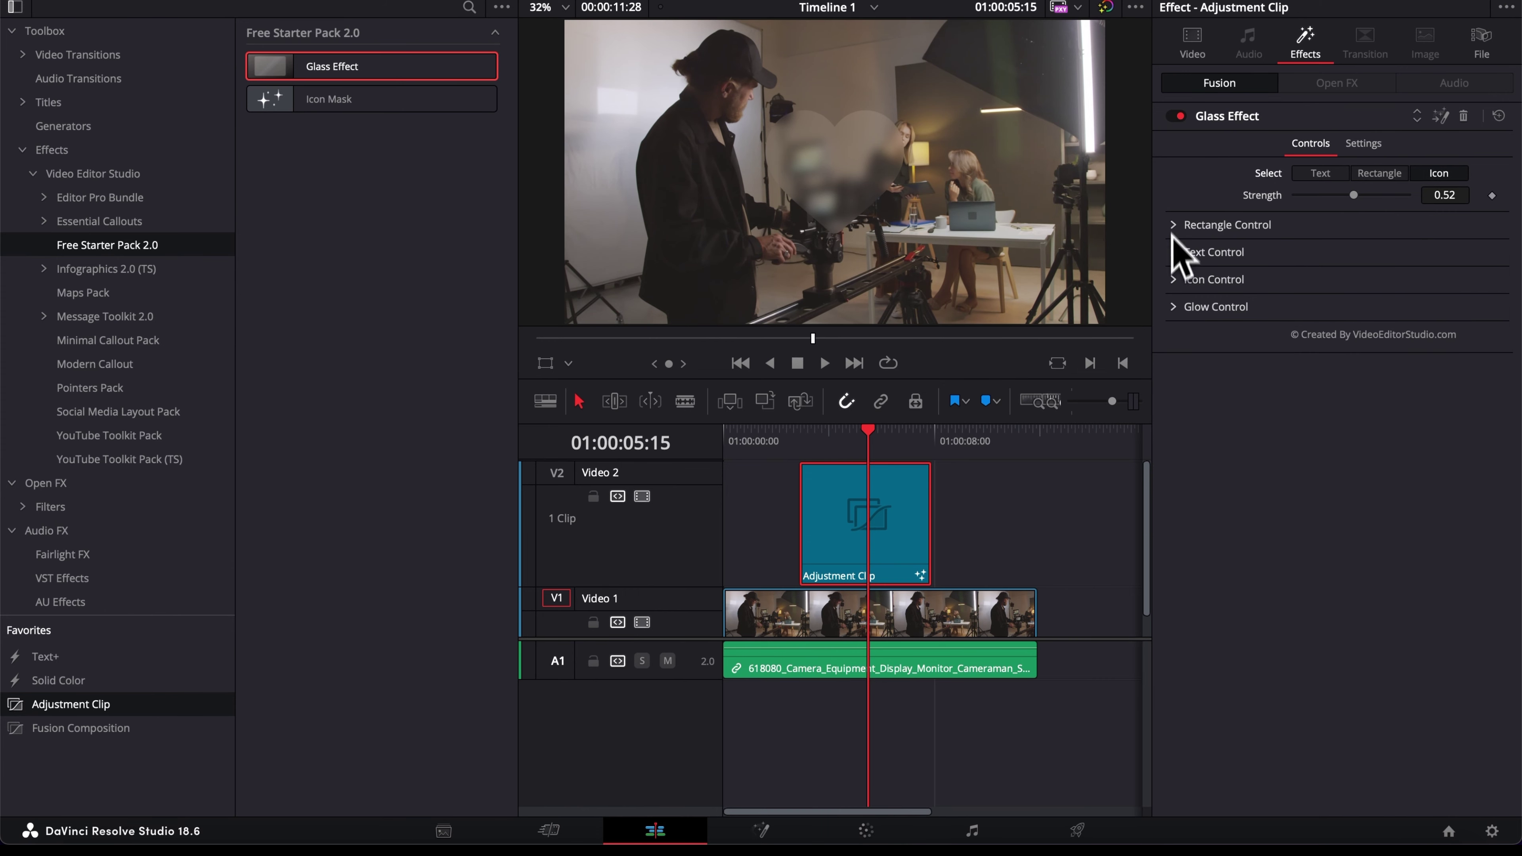
left_click(1175, 283)
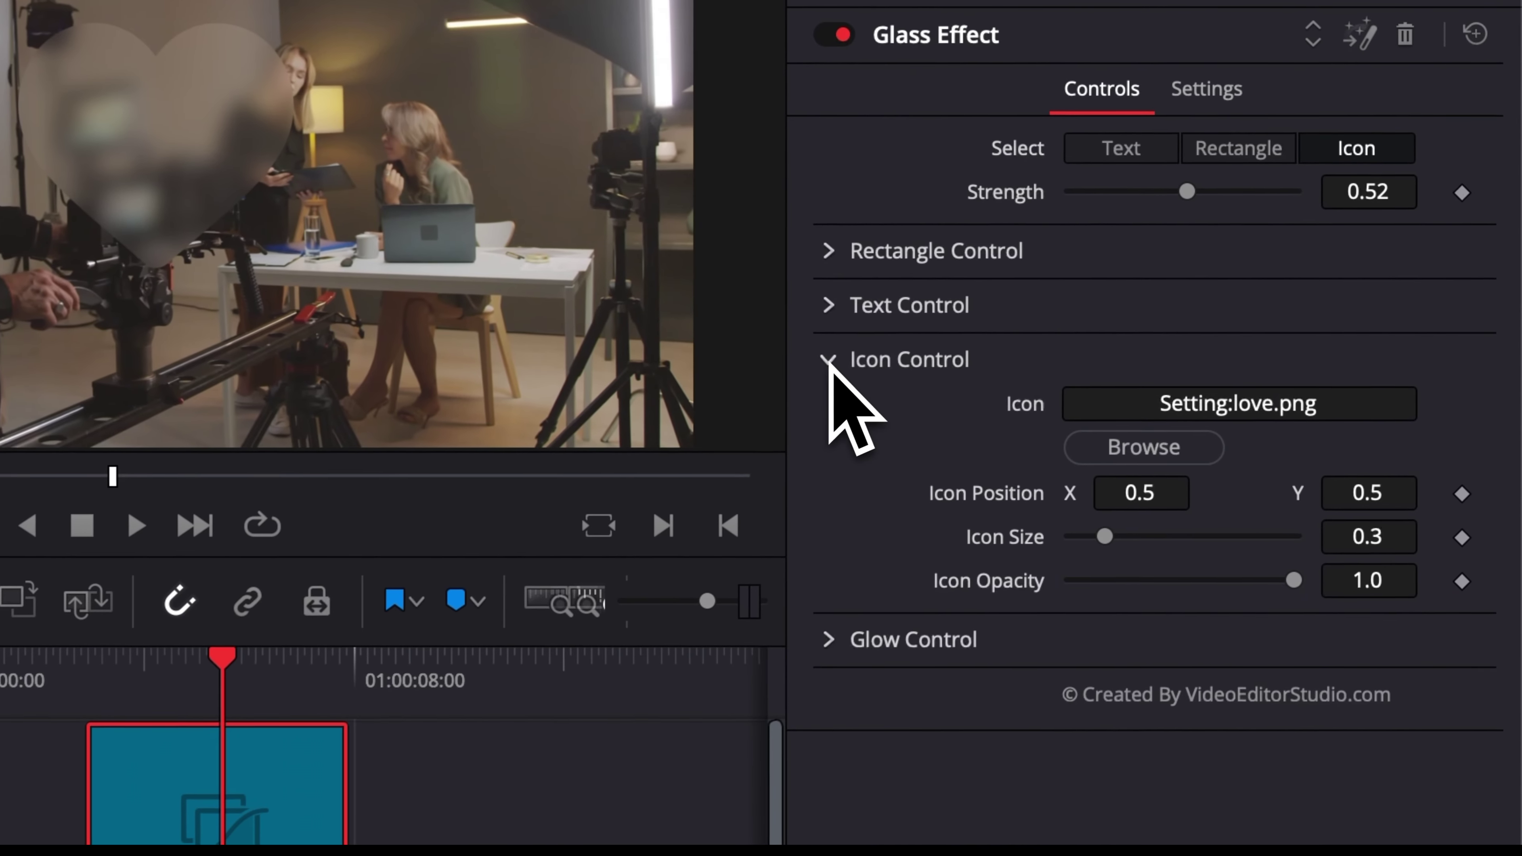
left_click(1162, 451)
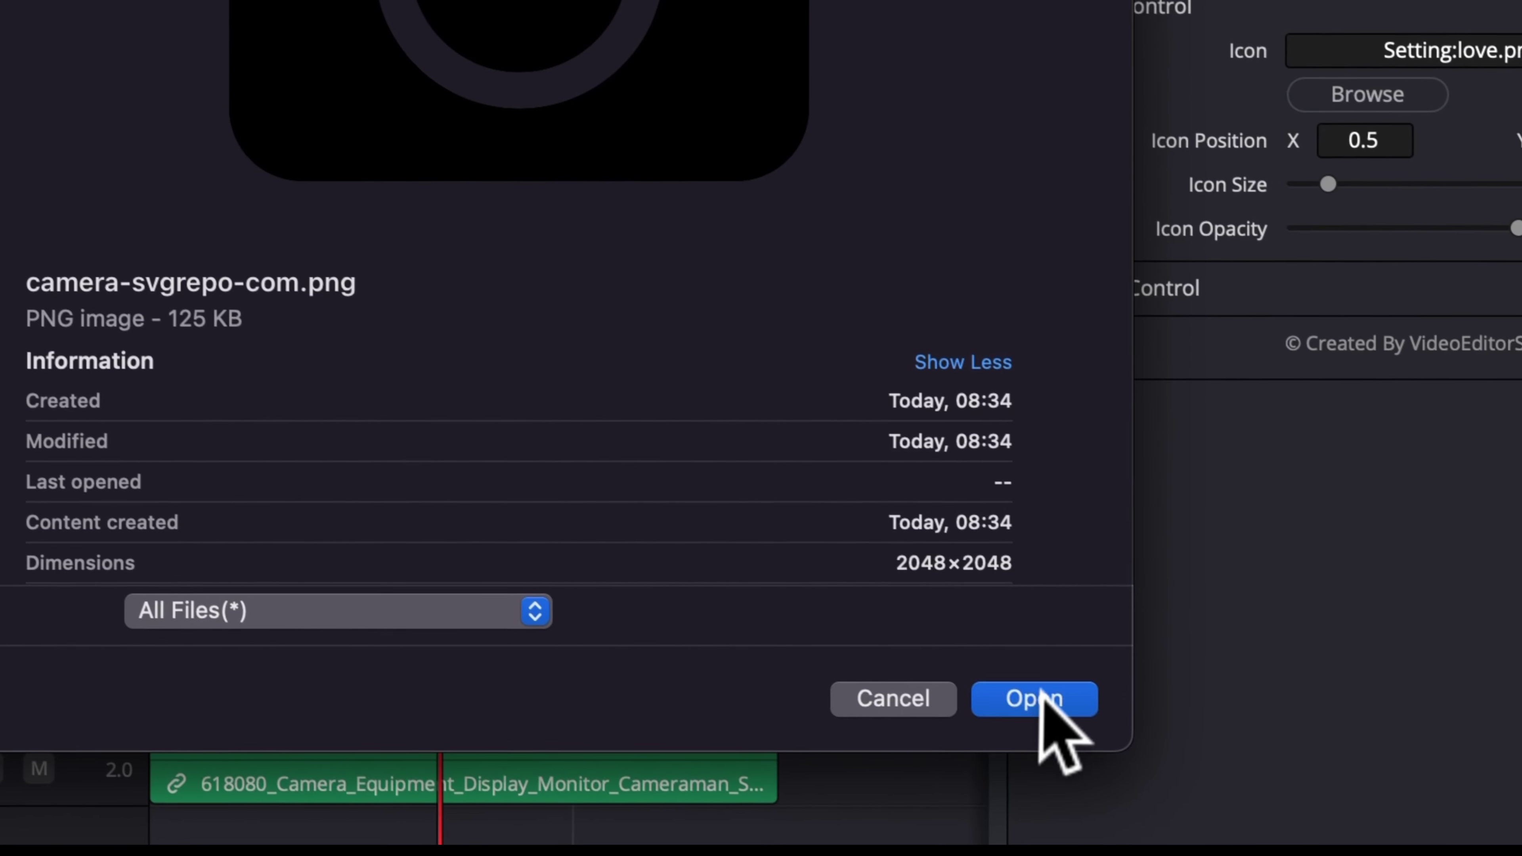
left_click(1036, 699)
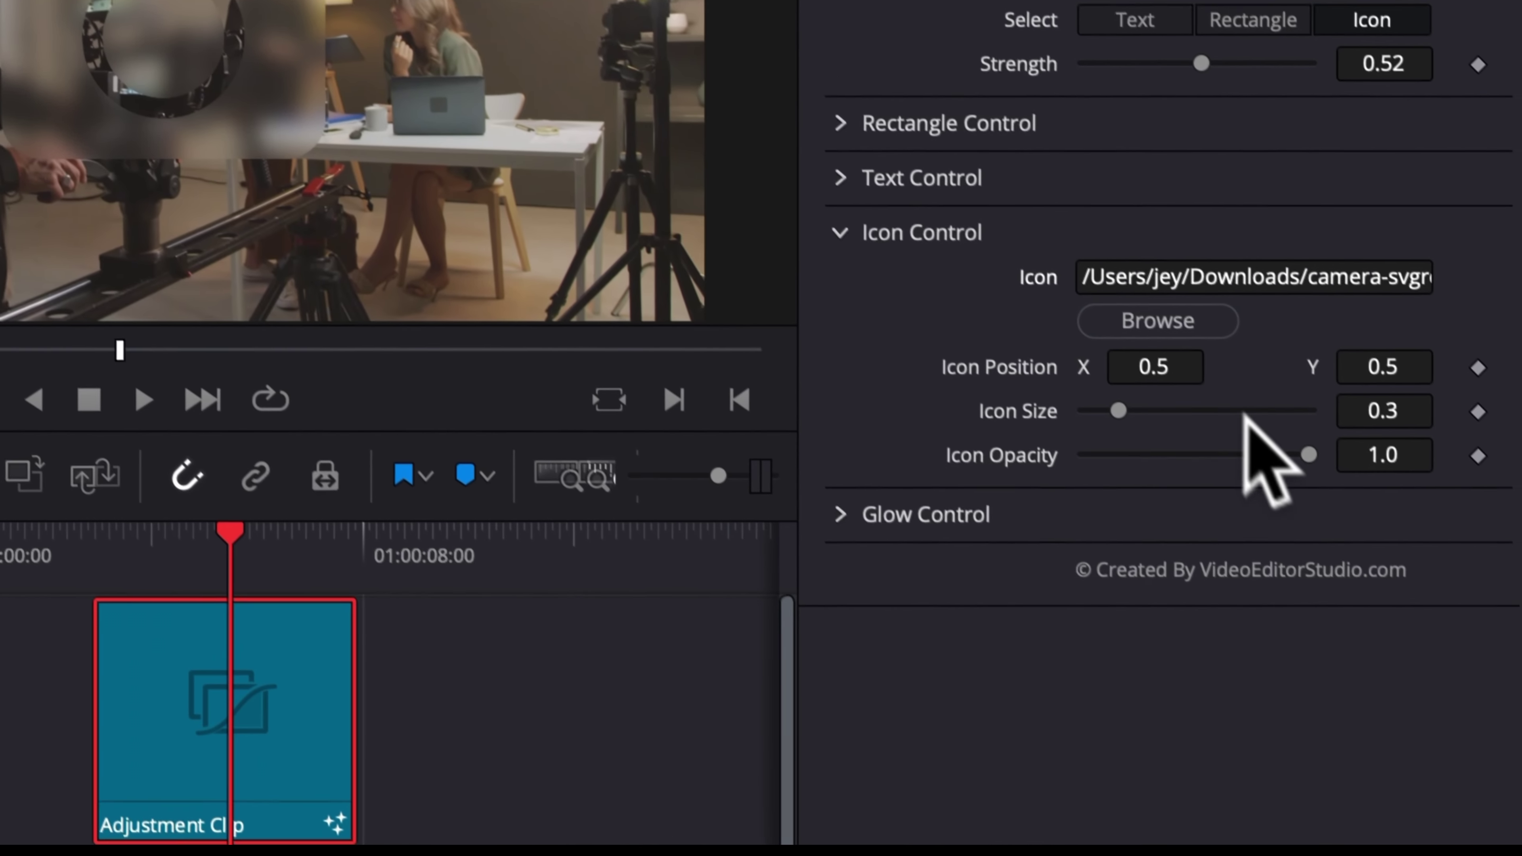
Step: Move the camera icon right to X 0.723, set its size to 0.42 and adjust icon opacity
left_click_drag(1447, 679, 1378, 679)
left_click_drag(1138, 347, 1306, 348)
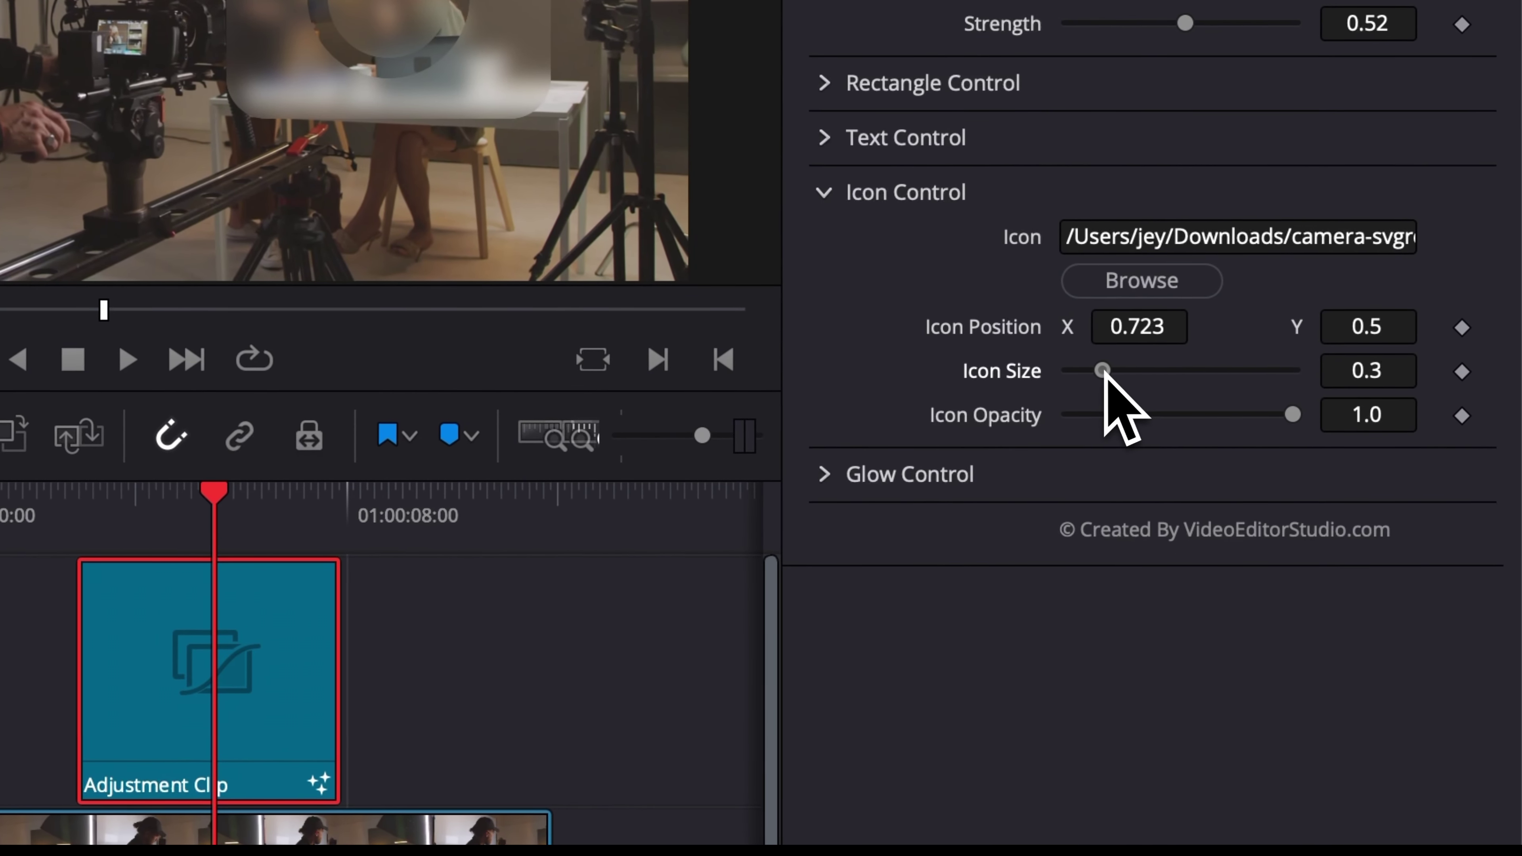
left_click_drag(1103, 372, 1116, 371)
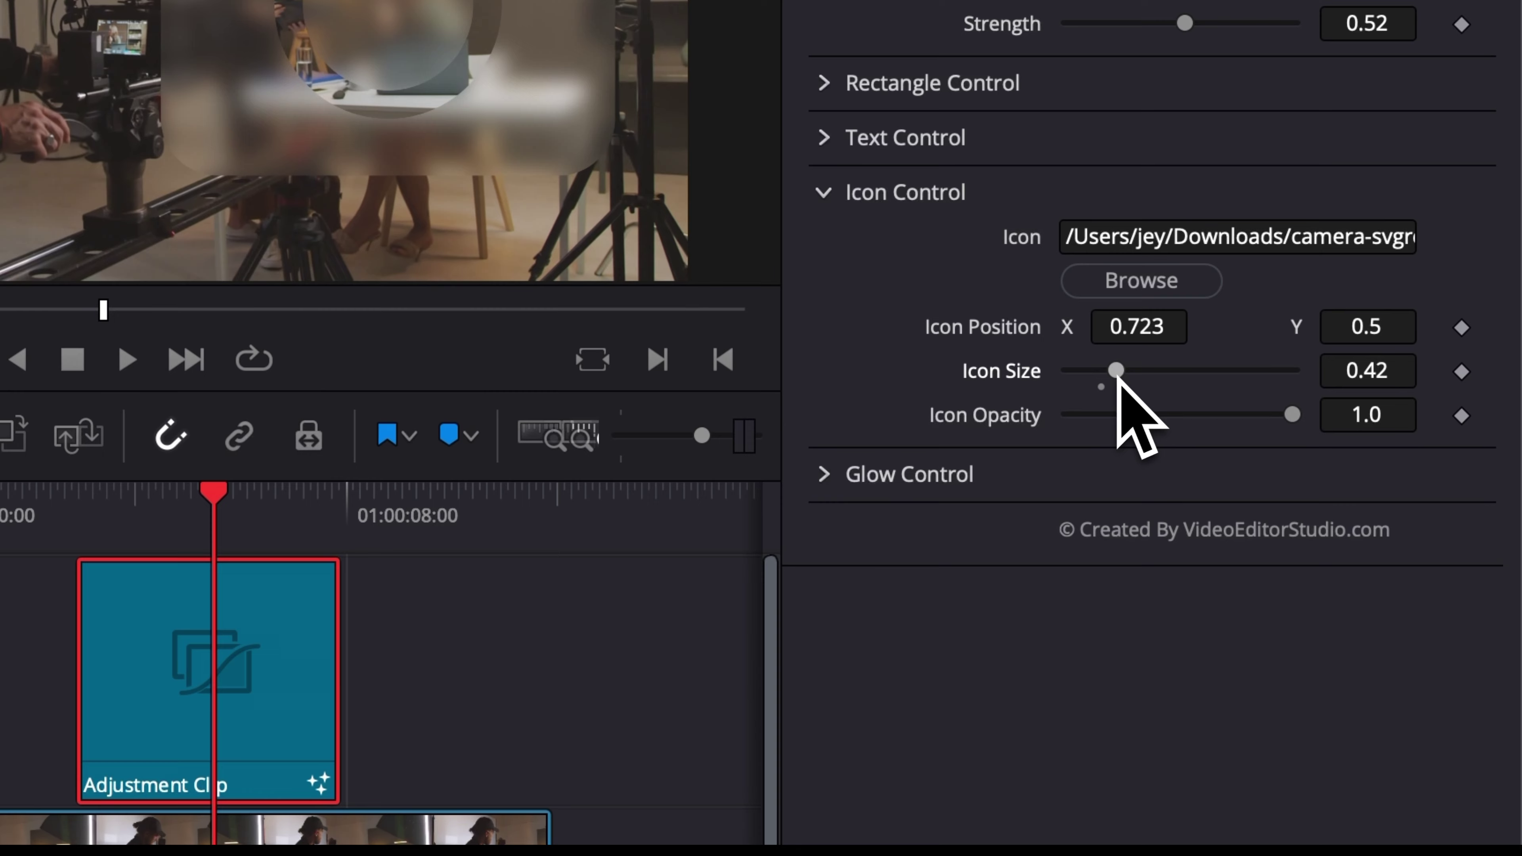
left_click_drag(1275, 420, 1187, 420)
left_click(893, 192)
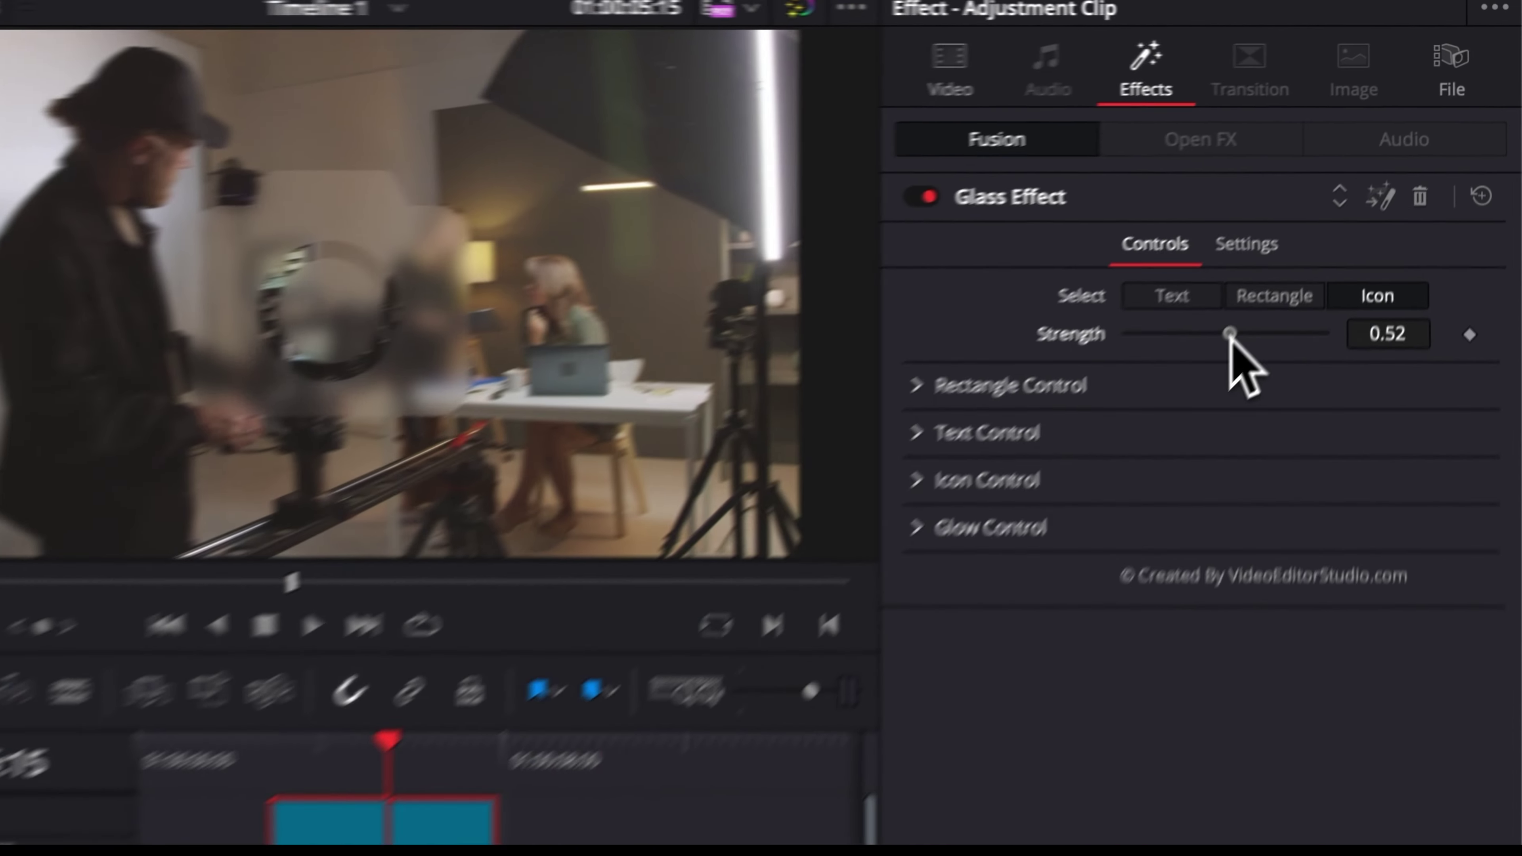
Step: Drag the Glass Effect Strength slider up and down until it settles at 0.535
left_click_drag(1354, 196, 1372, 196)
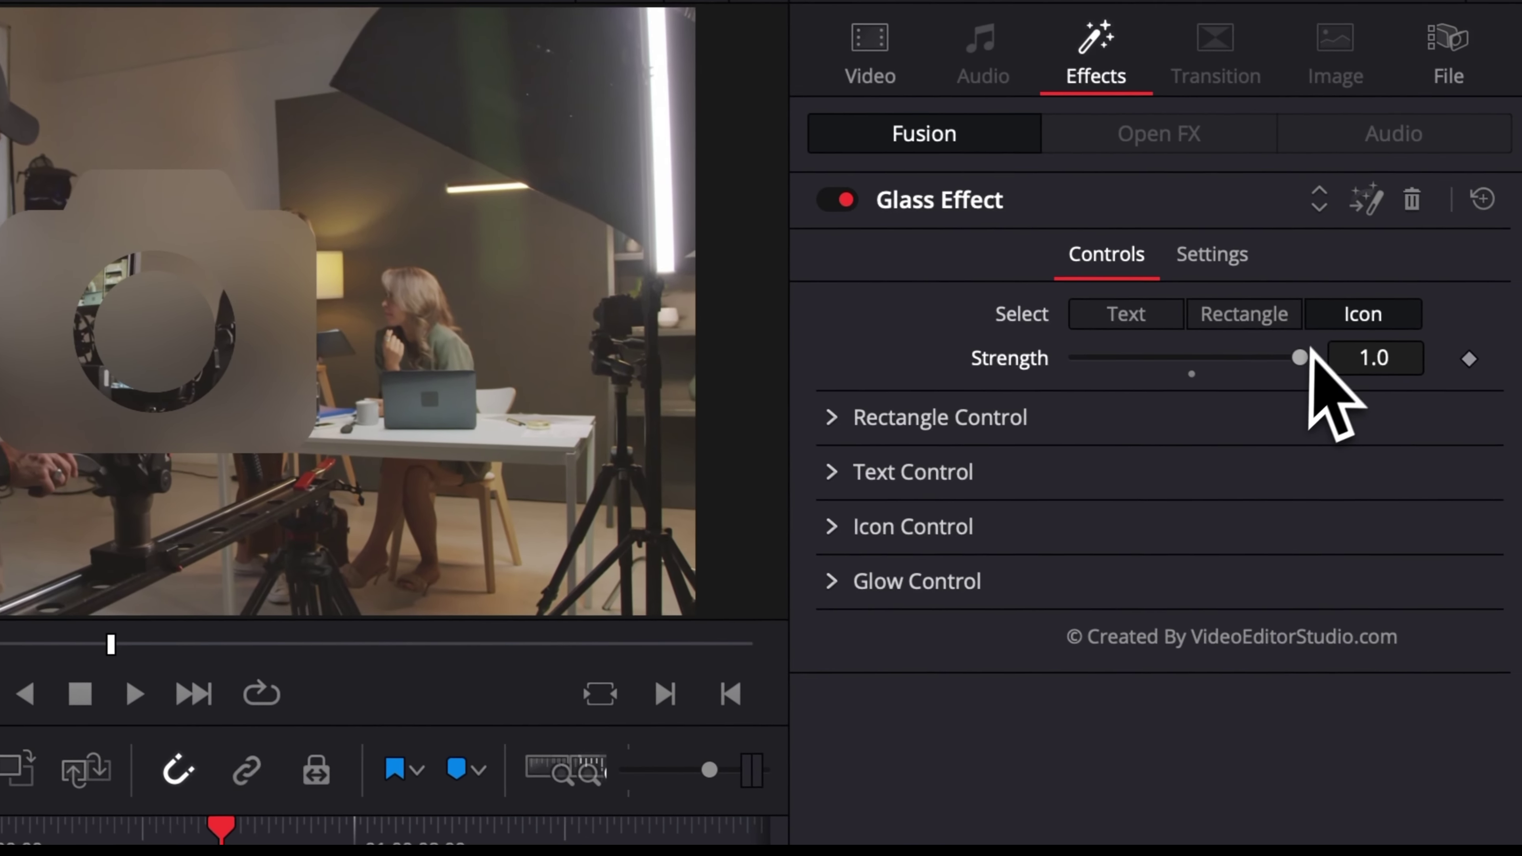
left_click_drag(1441, 413, 1330, 410)
left_click_drag(1173, 358, 1128, 358)
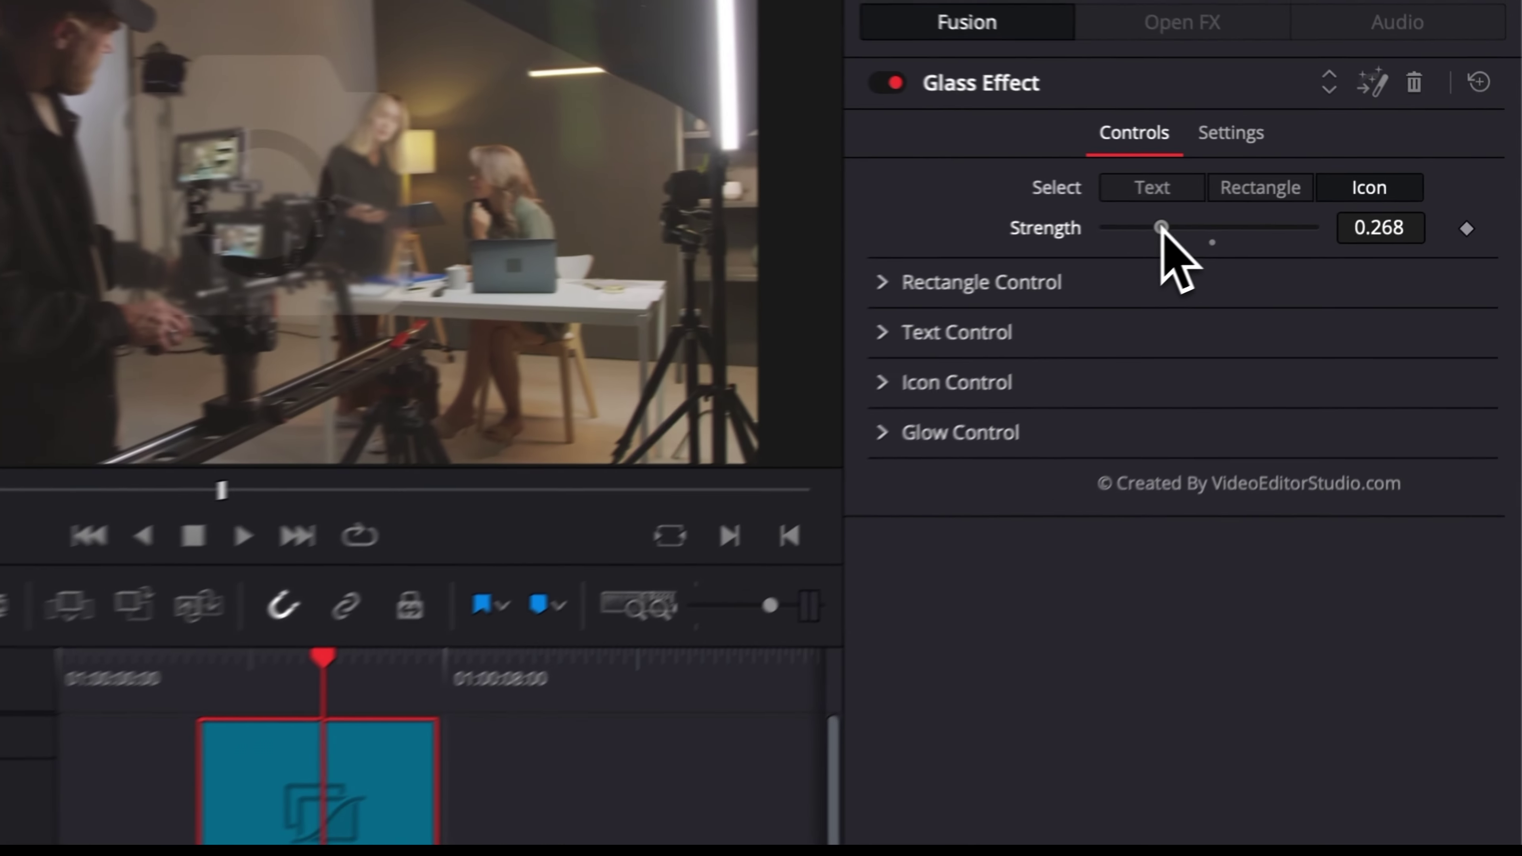
left_click_drag(1325, 196, 1371, 197)
left_click_drag(1228, 231, 1203, 229)
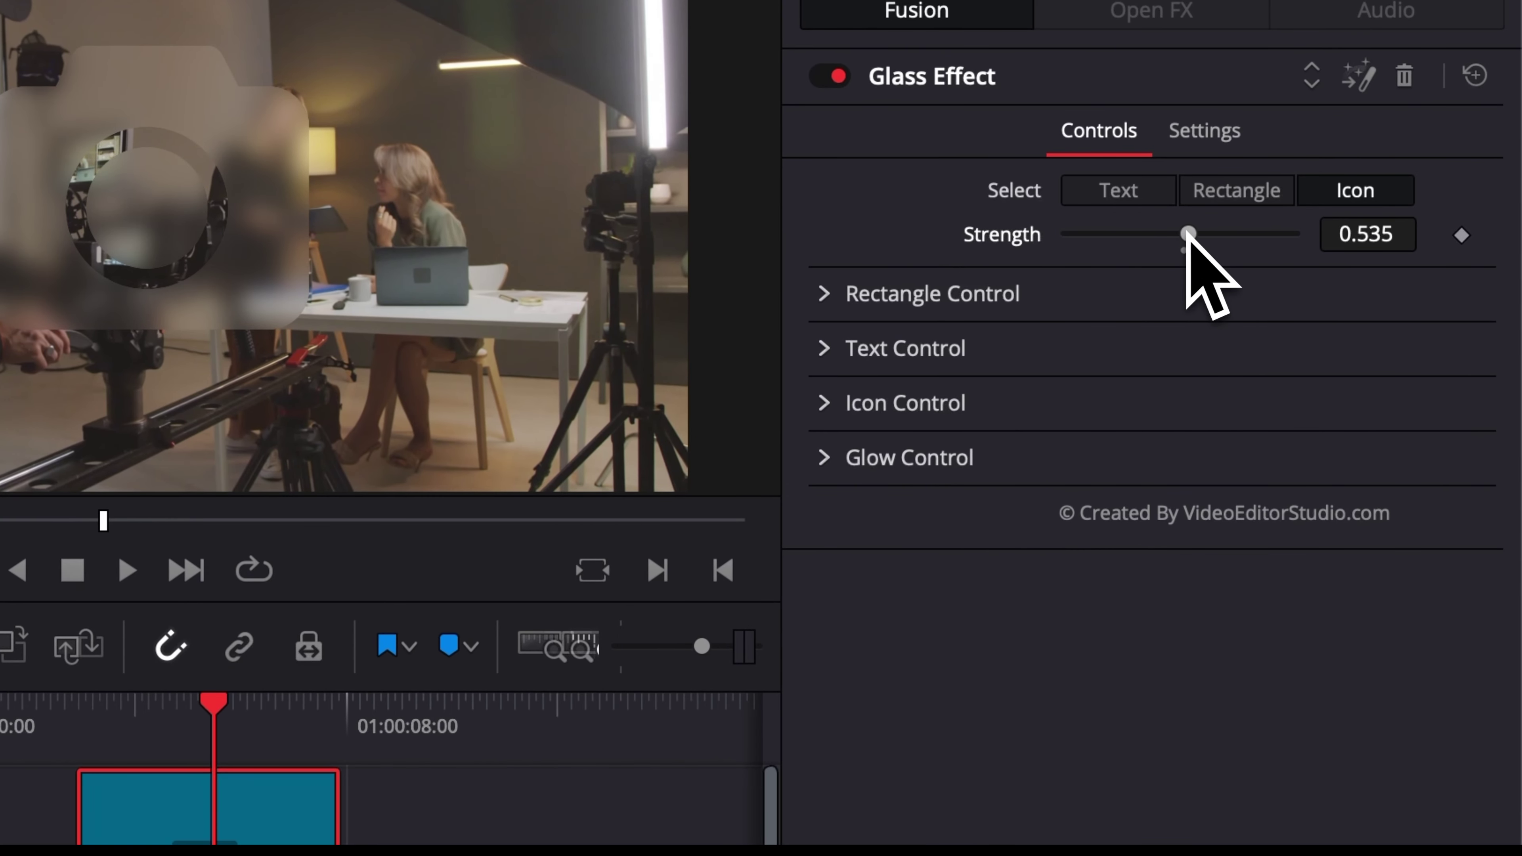
Step: In Glow Control, set Gain to 1.142 and Glow Size to 11.8
left_click(824, 465)
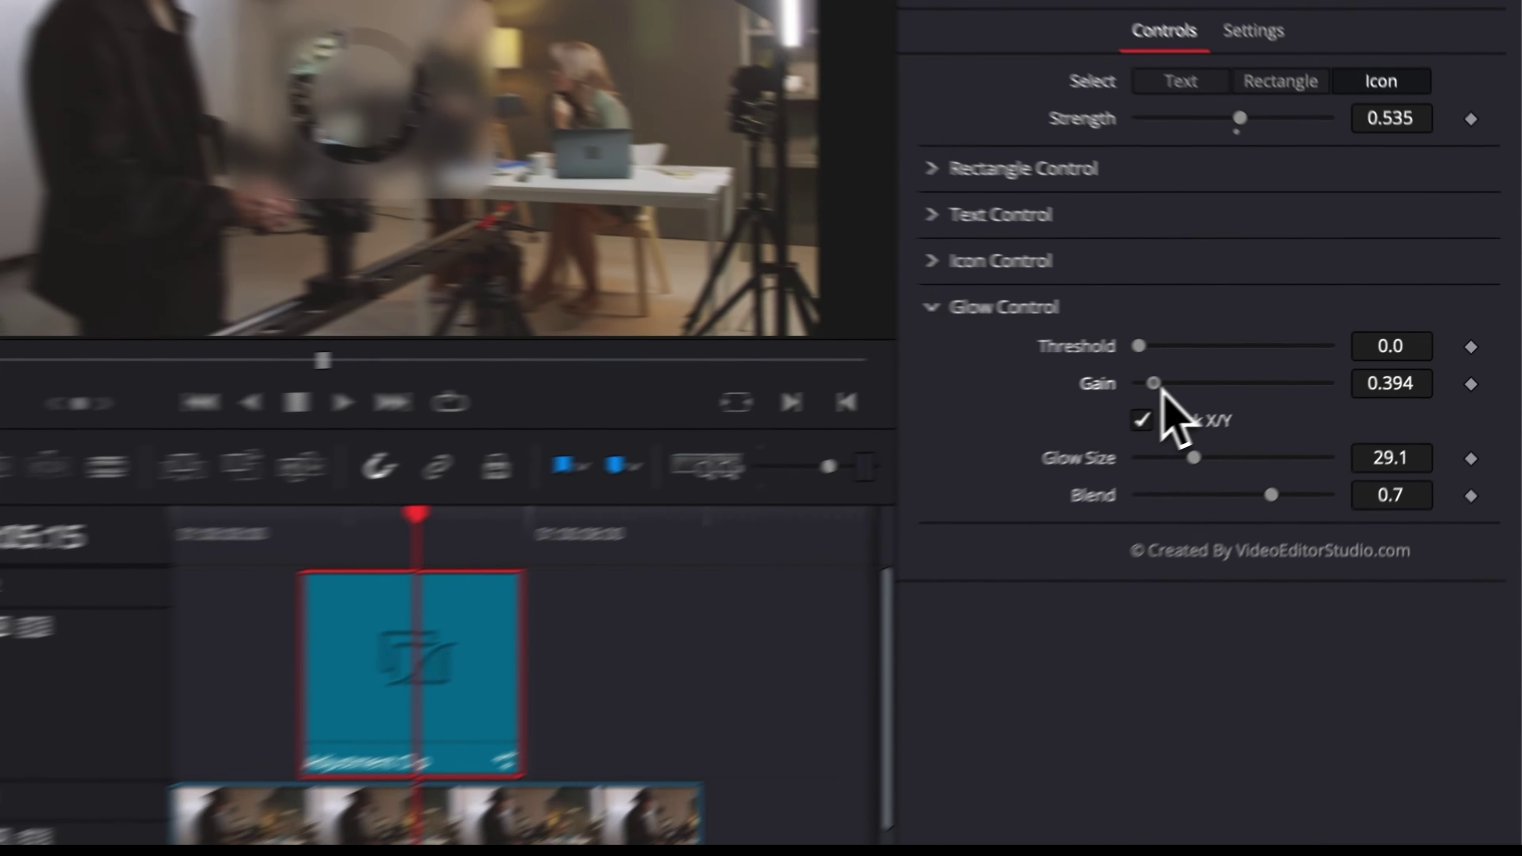
left_click_drag(1306, 353, 1326, 354)
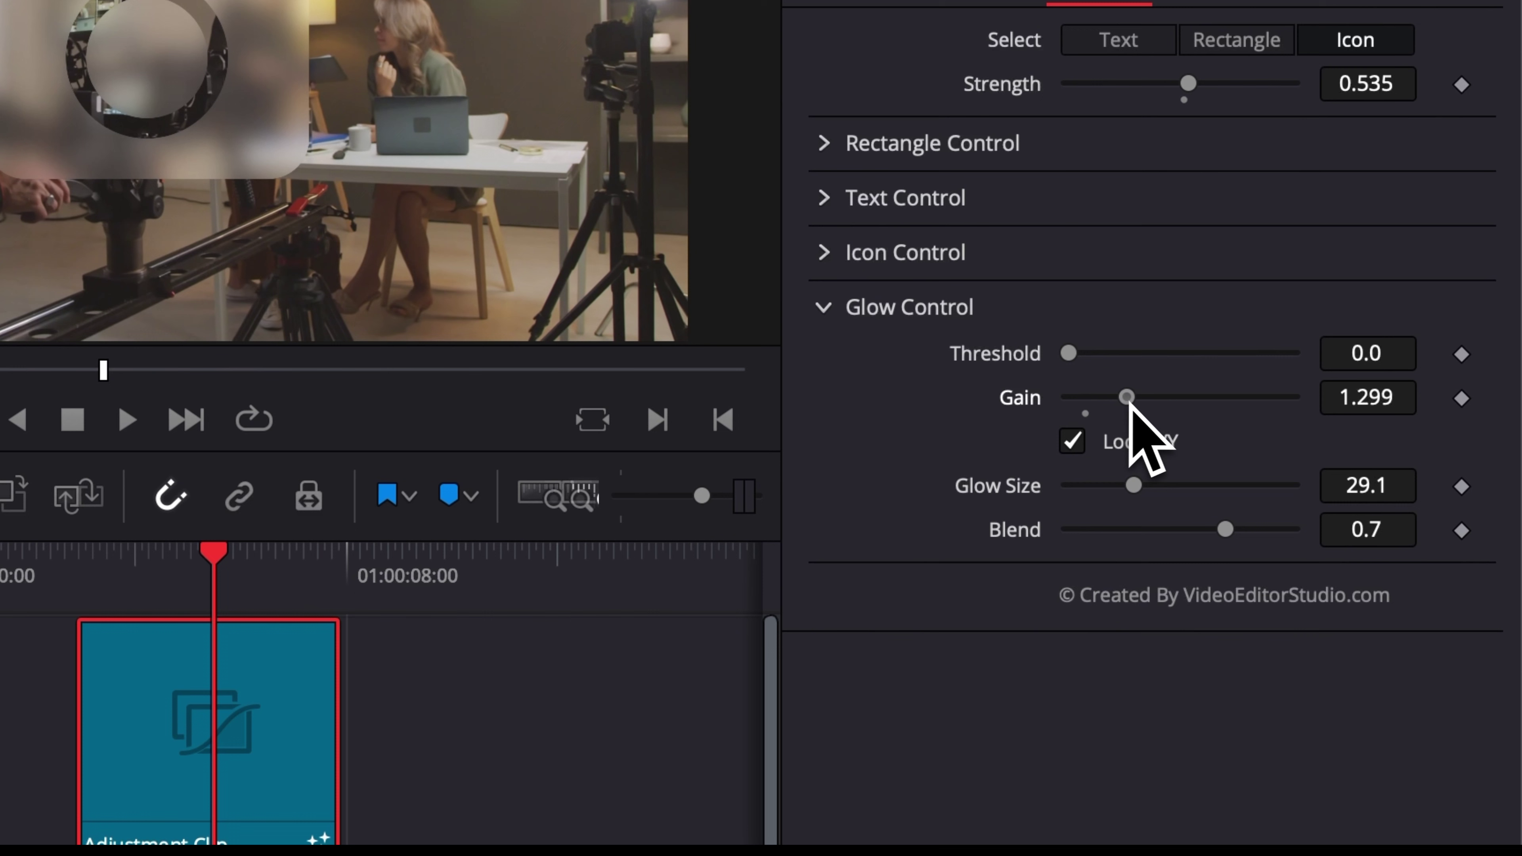
mouse_move(1129, 400)
left_mouse_down()
mouse_move(1112, 399)
mouse_move(1127, 402)
left_mouse_up()
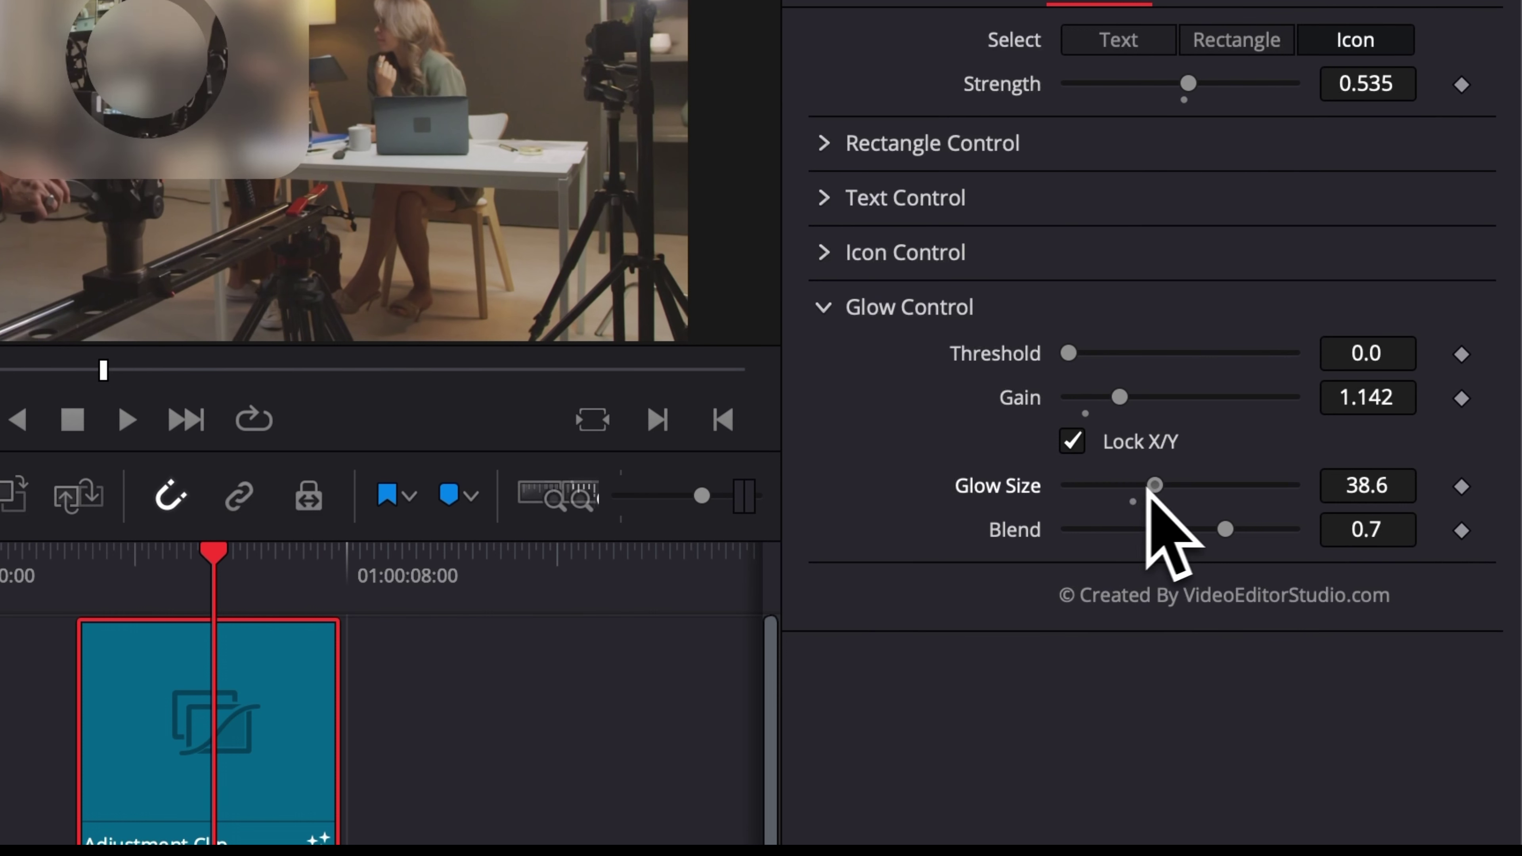
left_click_drag(1147, 488, 1103, 502)
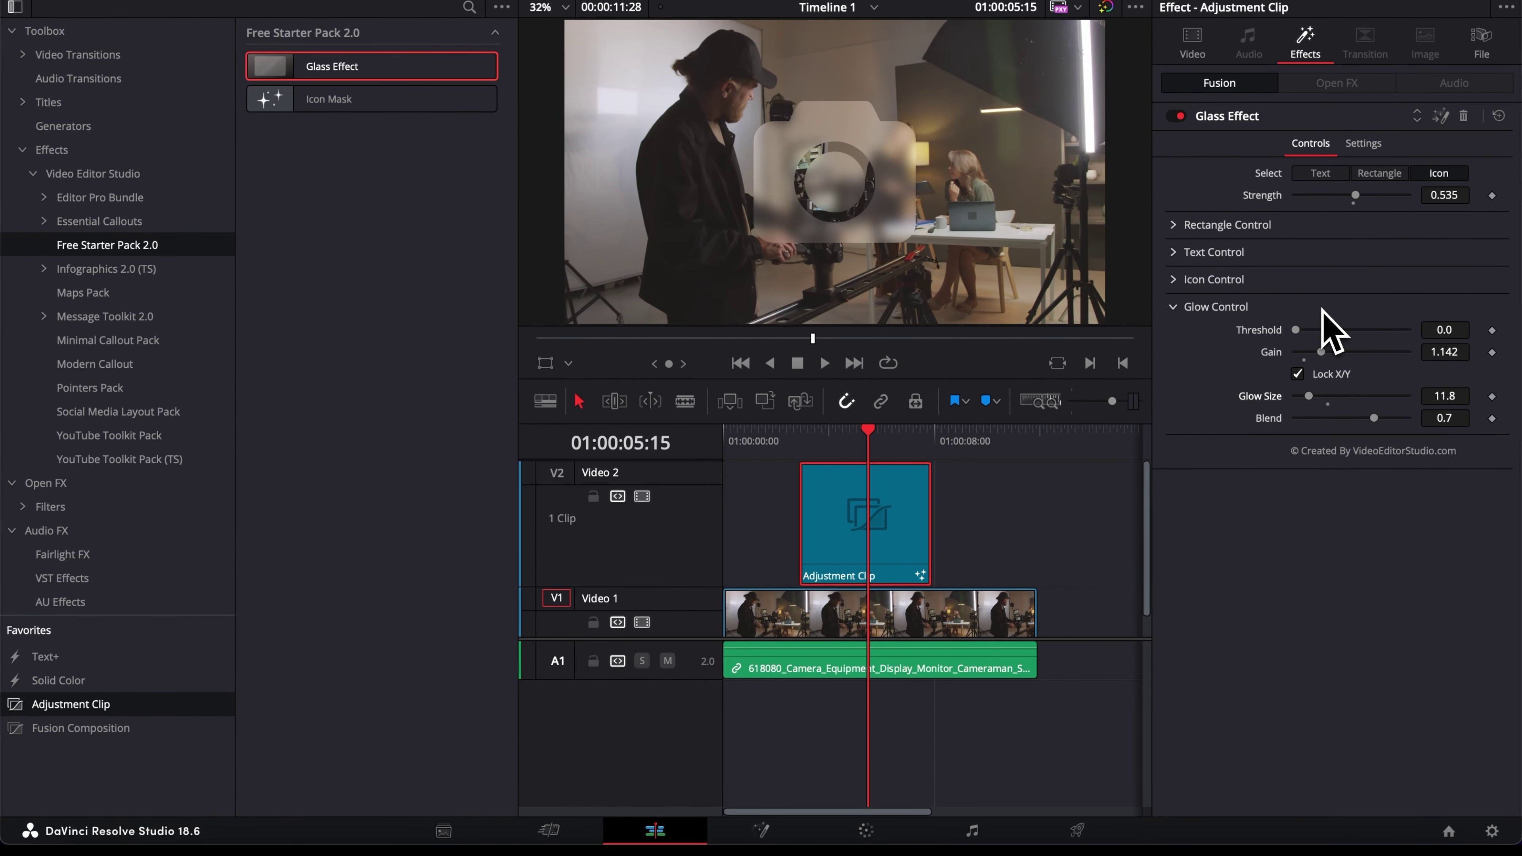
Step: Play from near the clip start and add a fade-in to the adjustment clip
left_click(767, 436)
key("space")
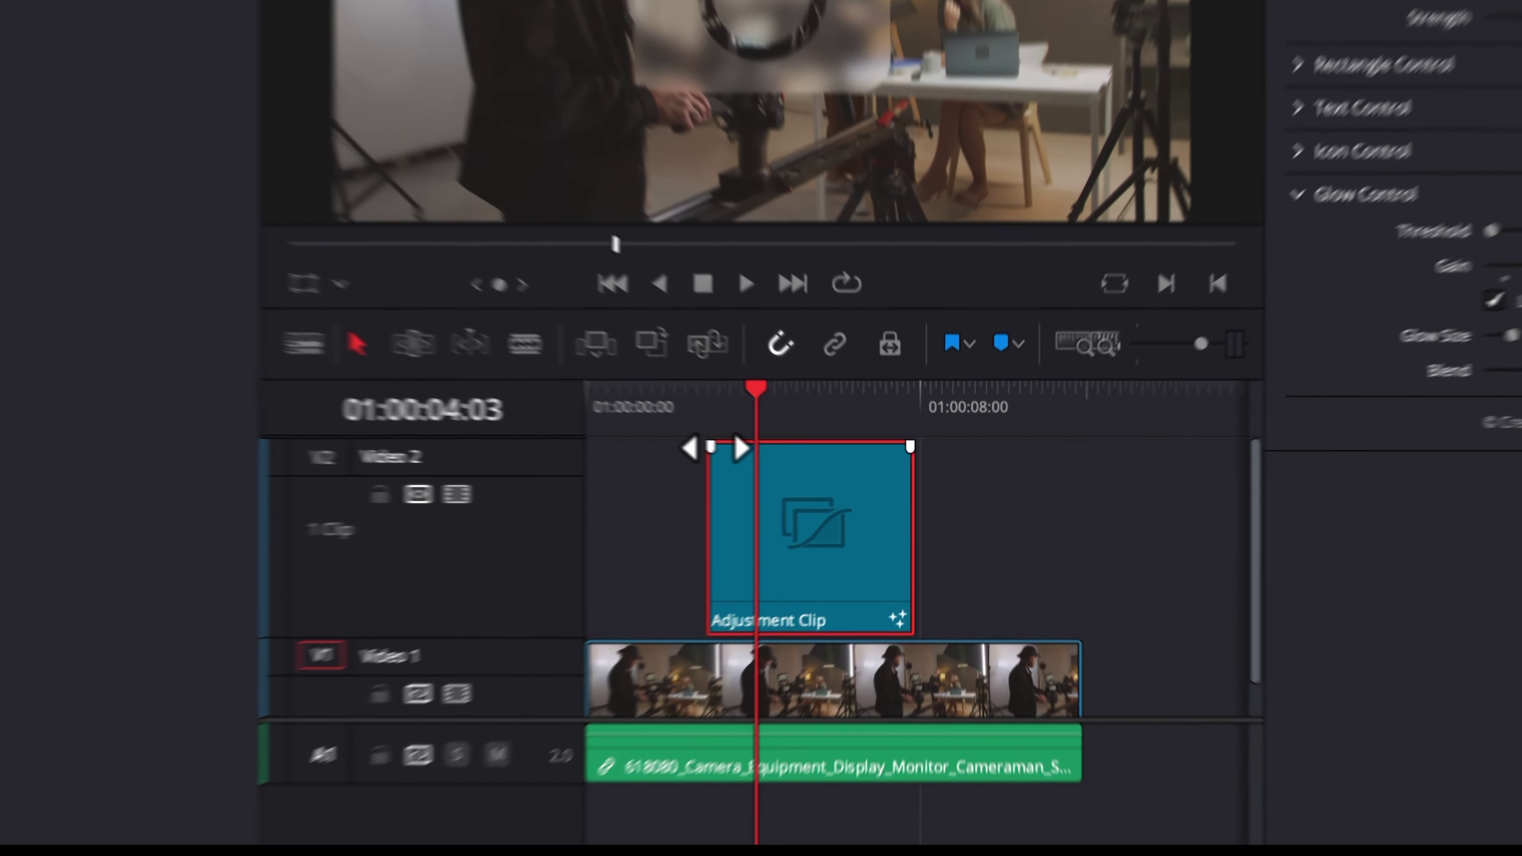
left_click_drag(803, 467, 827, 465)
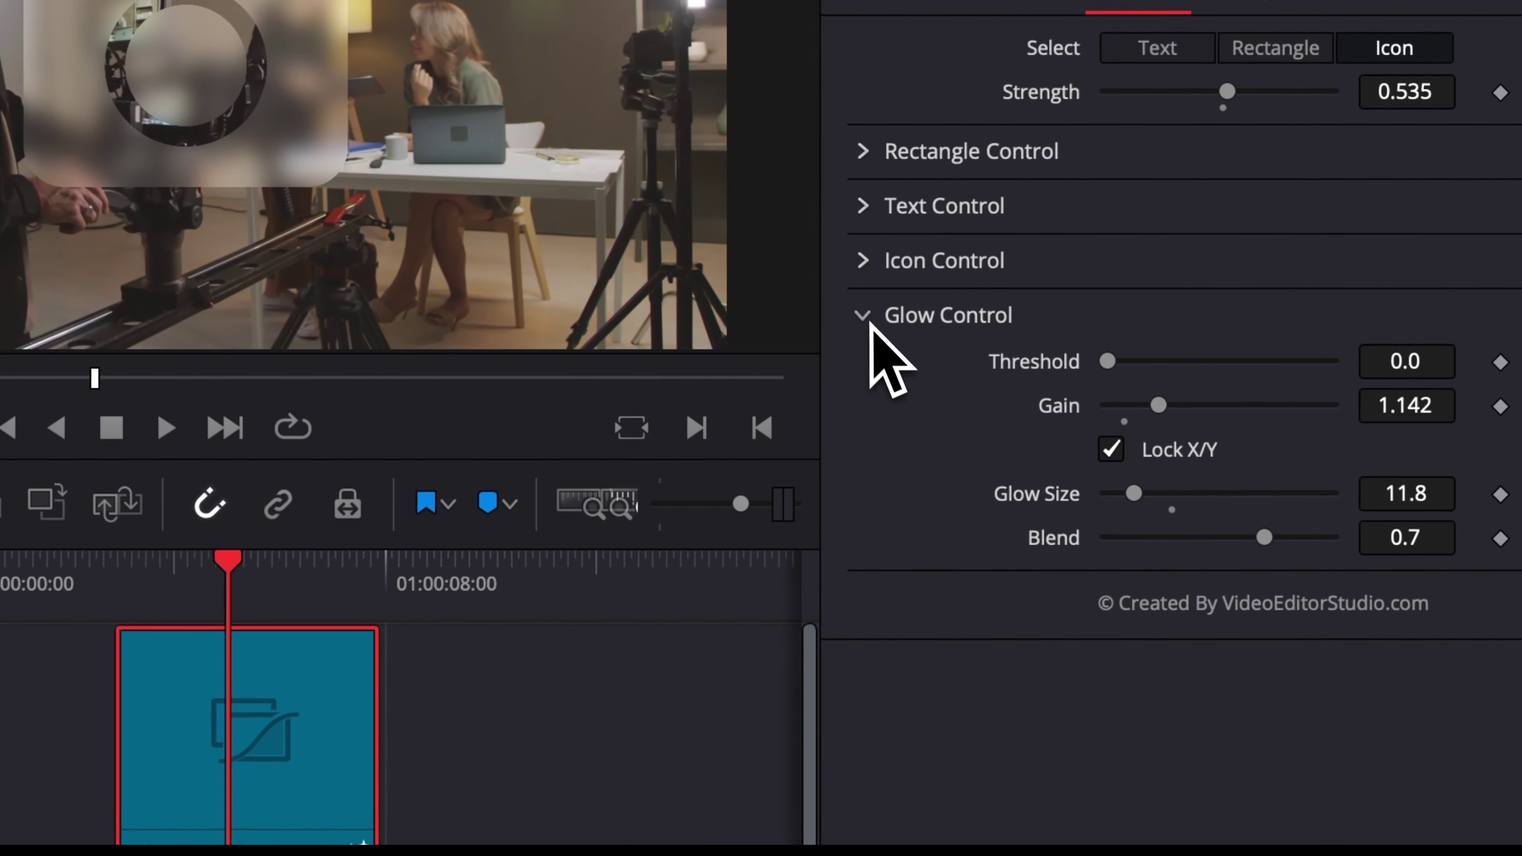
Step: Use a Rectangle glass shape centred at 0.305/0.775, sized 0.252×0.386, corner radius 1.0
left_click(1247, 80)
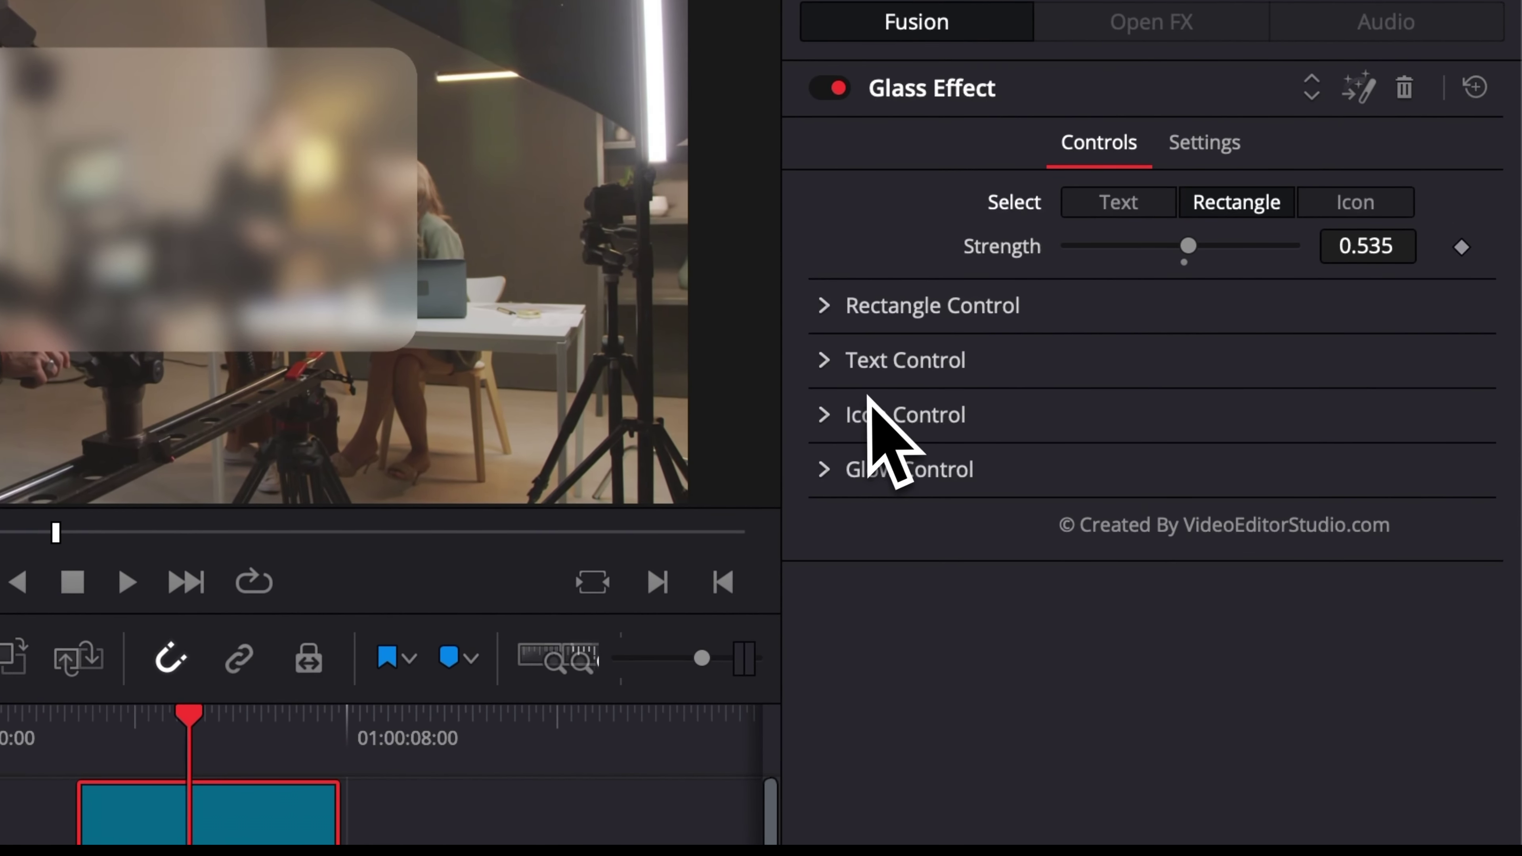
left_click(828, 321)
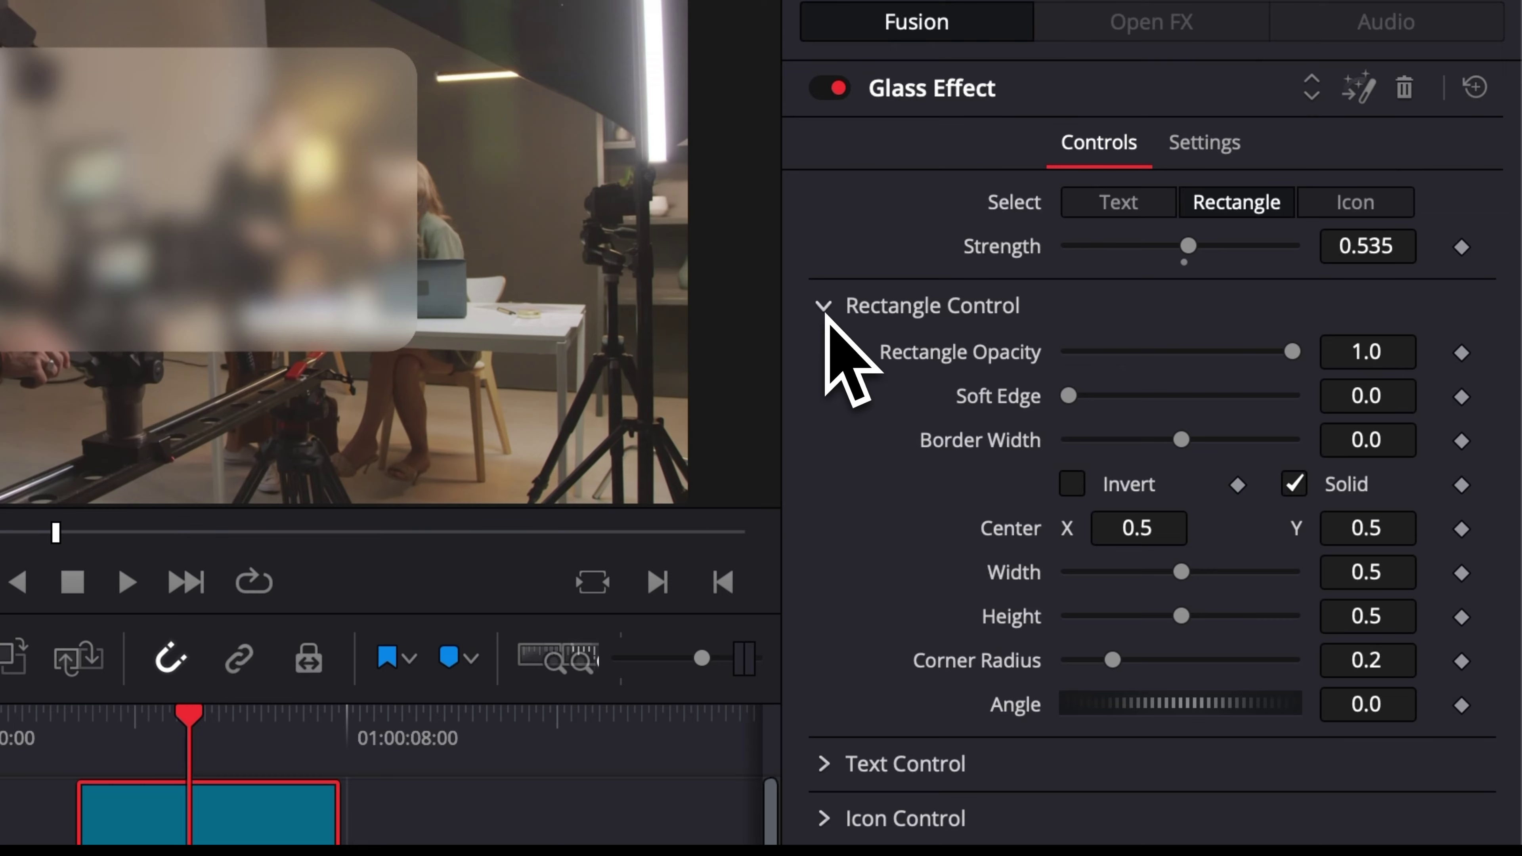
left_click_drag(1157, 527, 1108, 527)
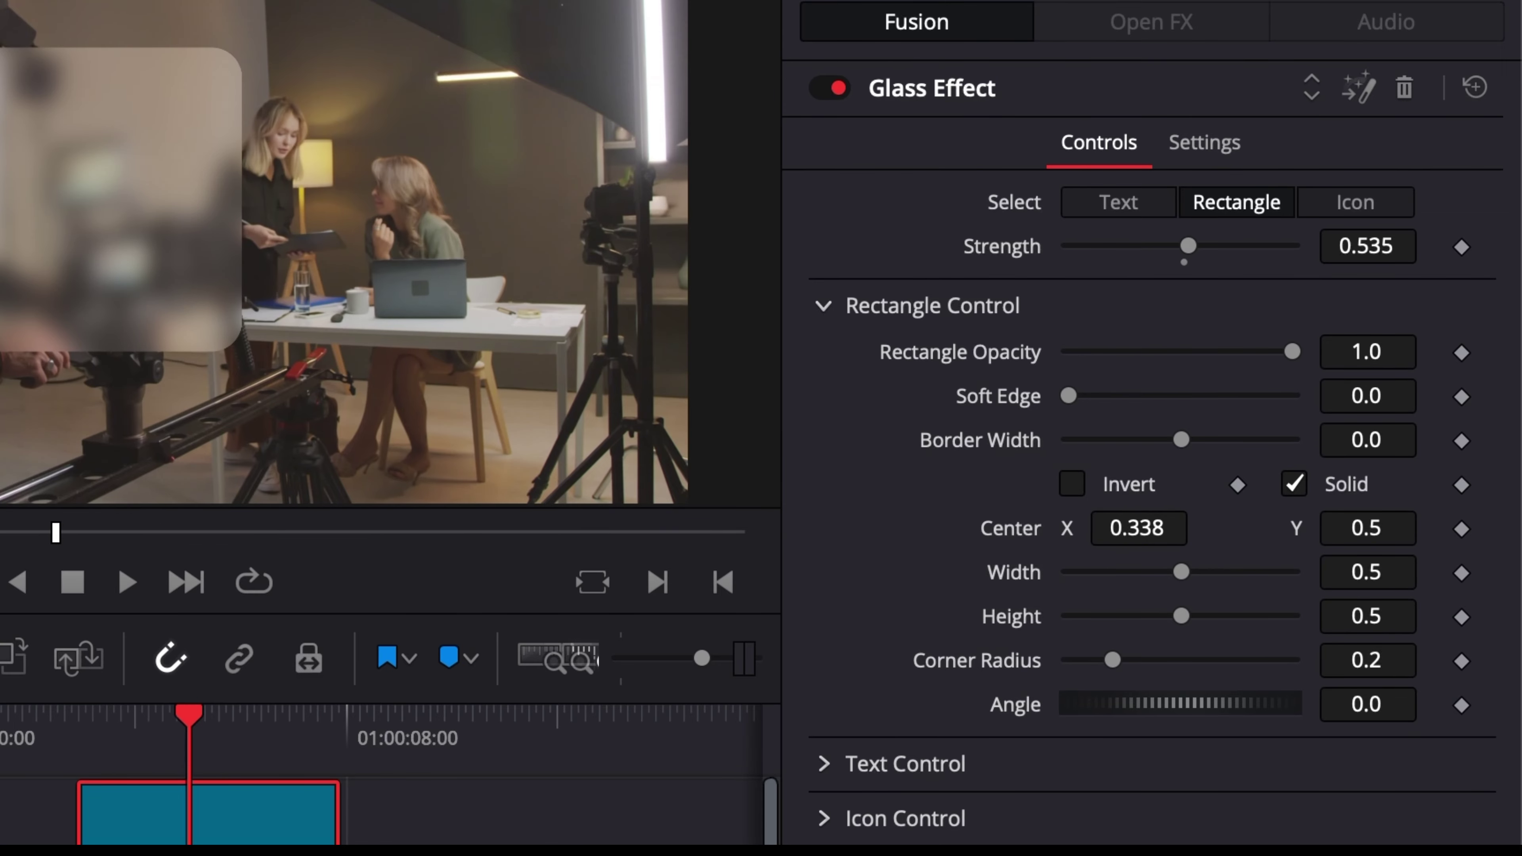
left_click_drag(1368, 527, 1402, 528)
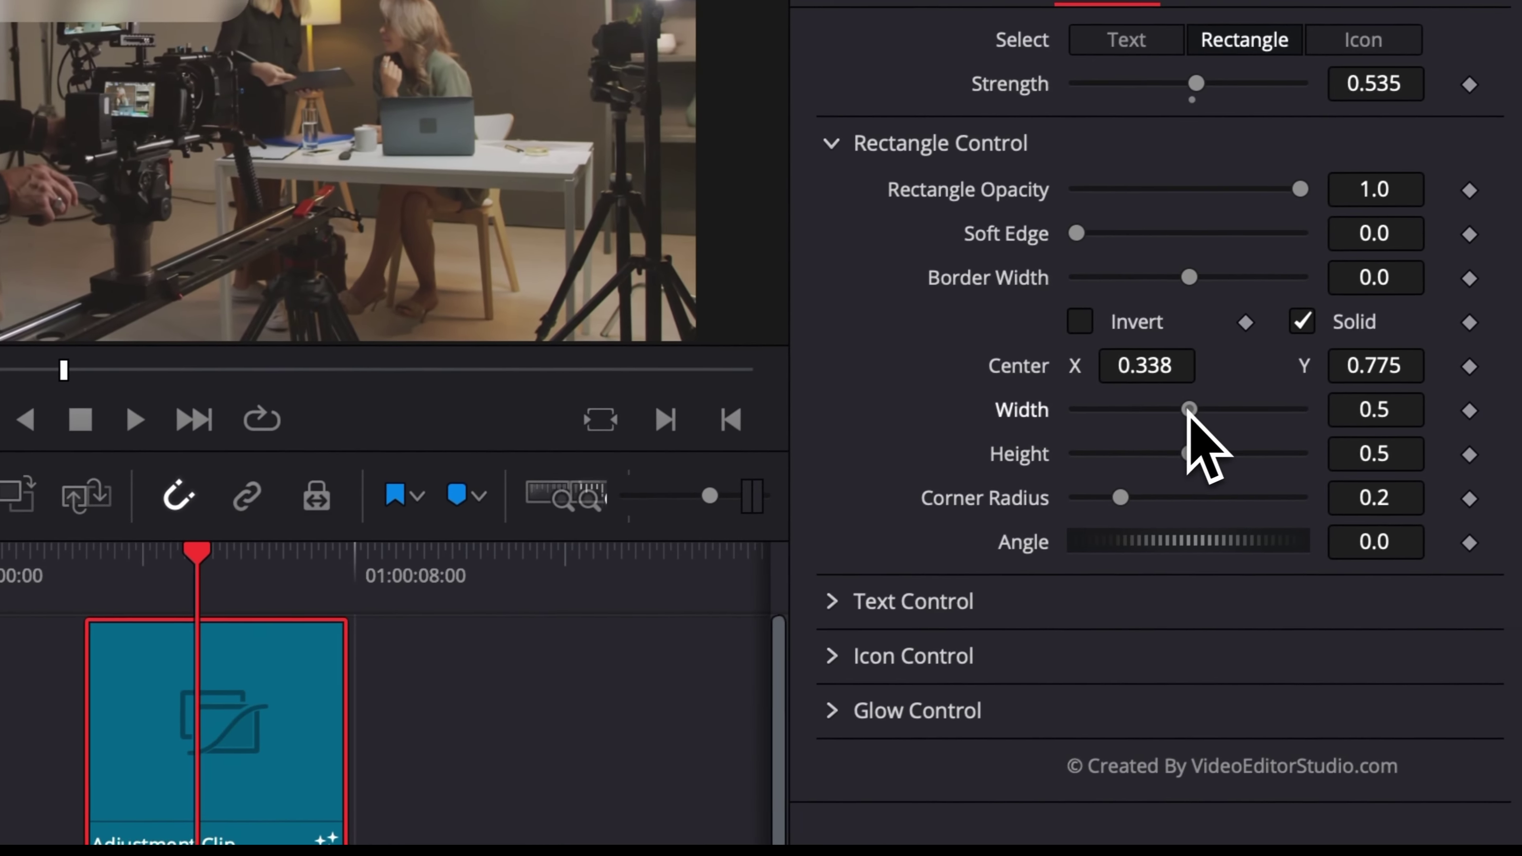
left_click_drag(1271, 384, 1218, 393)
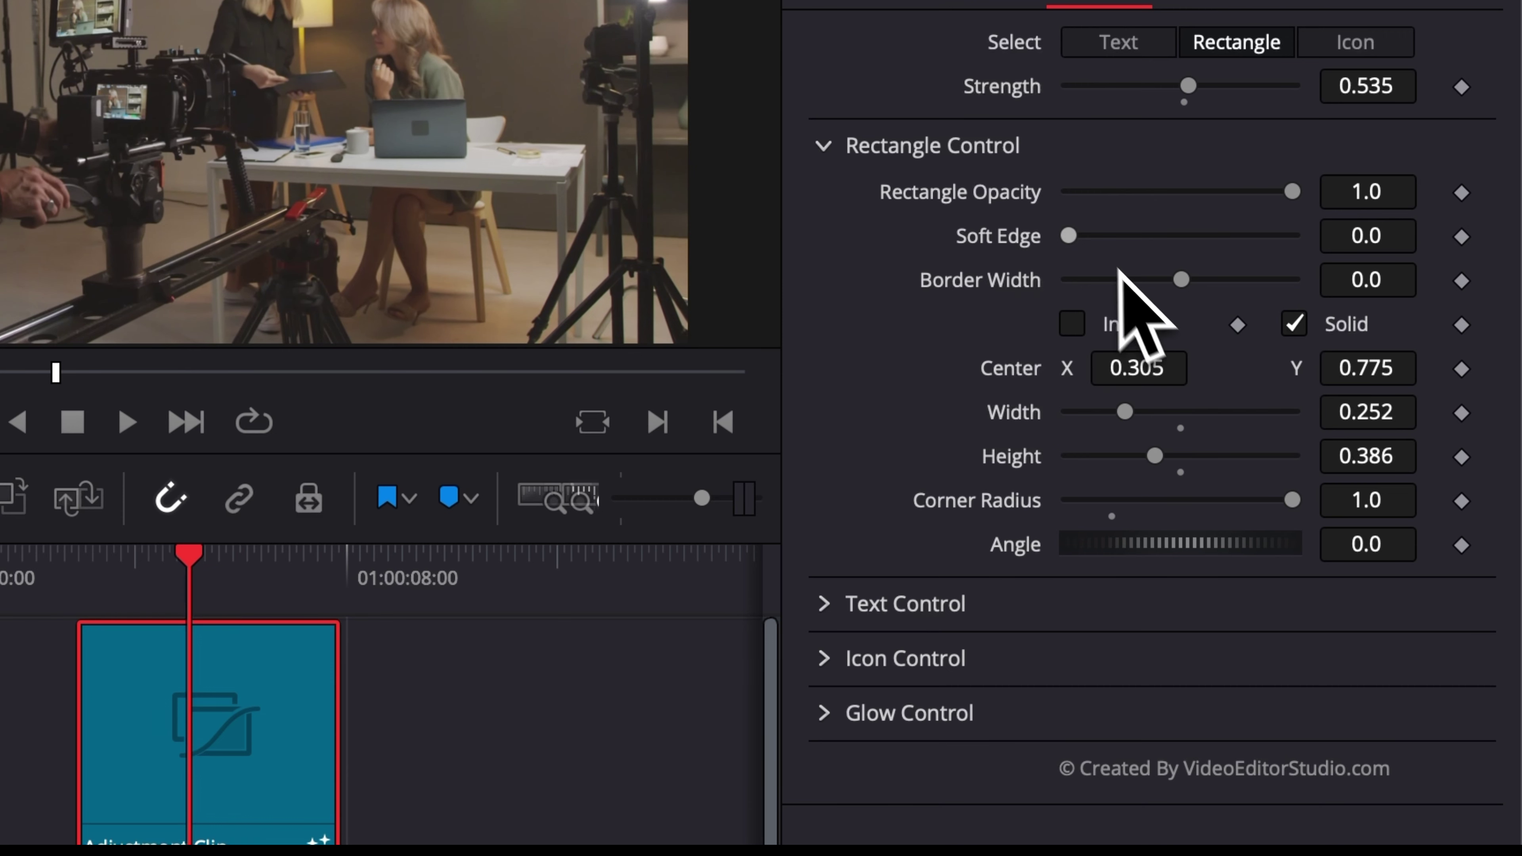
Step: Raise Soft Edge to 0.0787 and play to a frame where the face has moved
left_click_drag(1122, 241, 1156, 237)
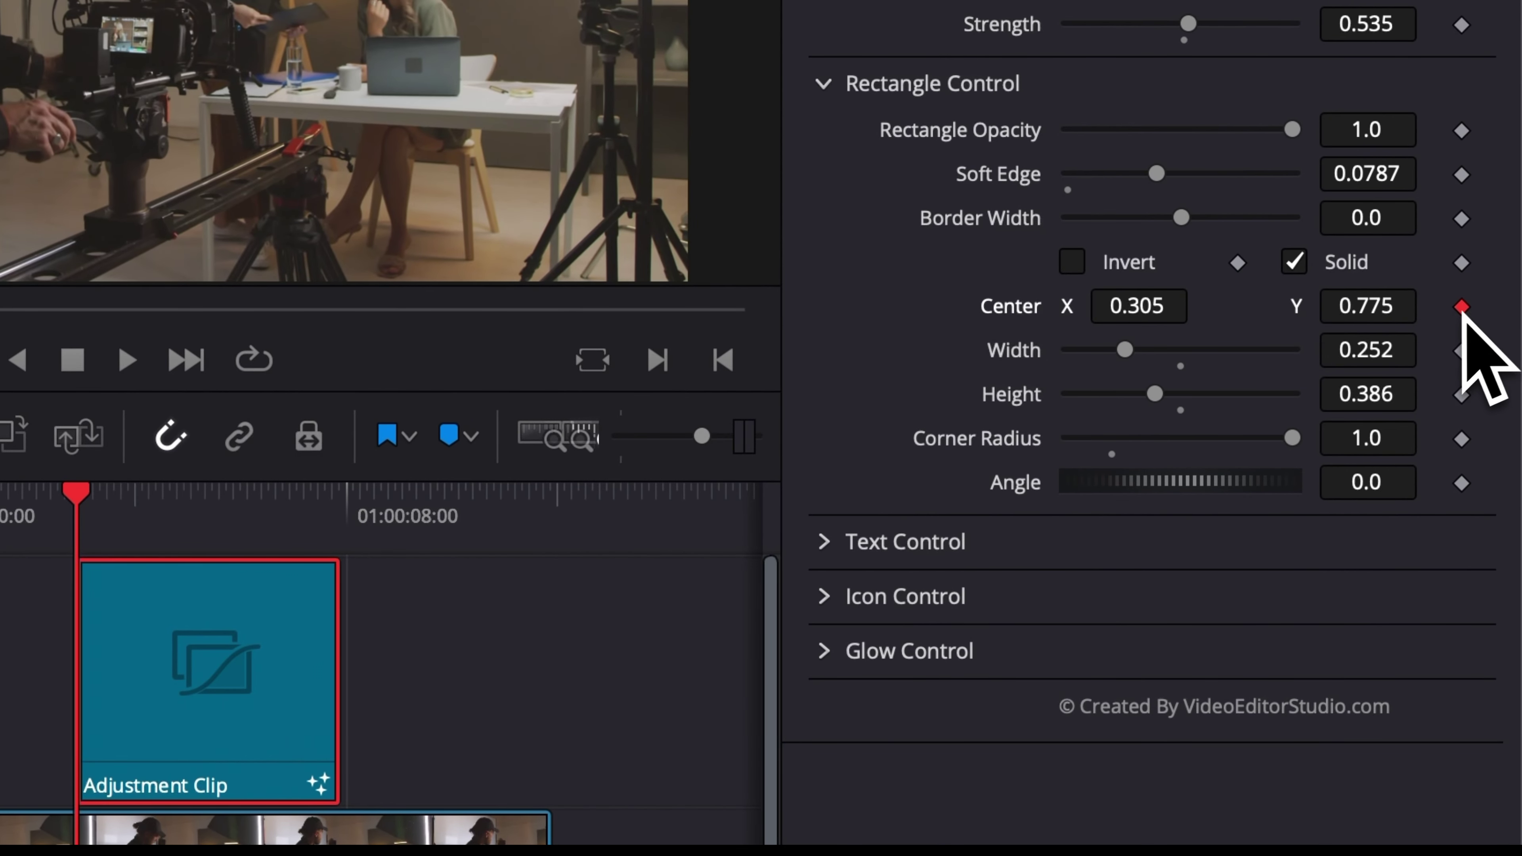
key("space")
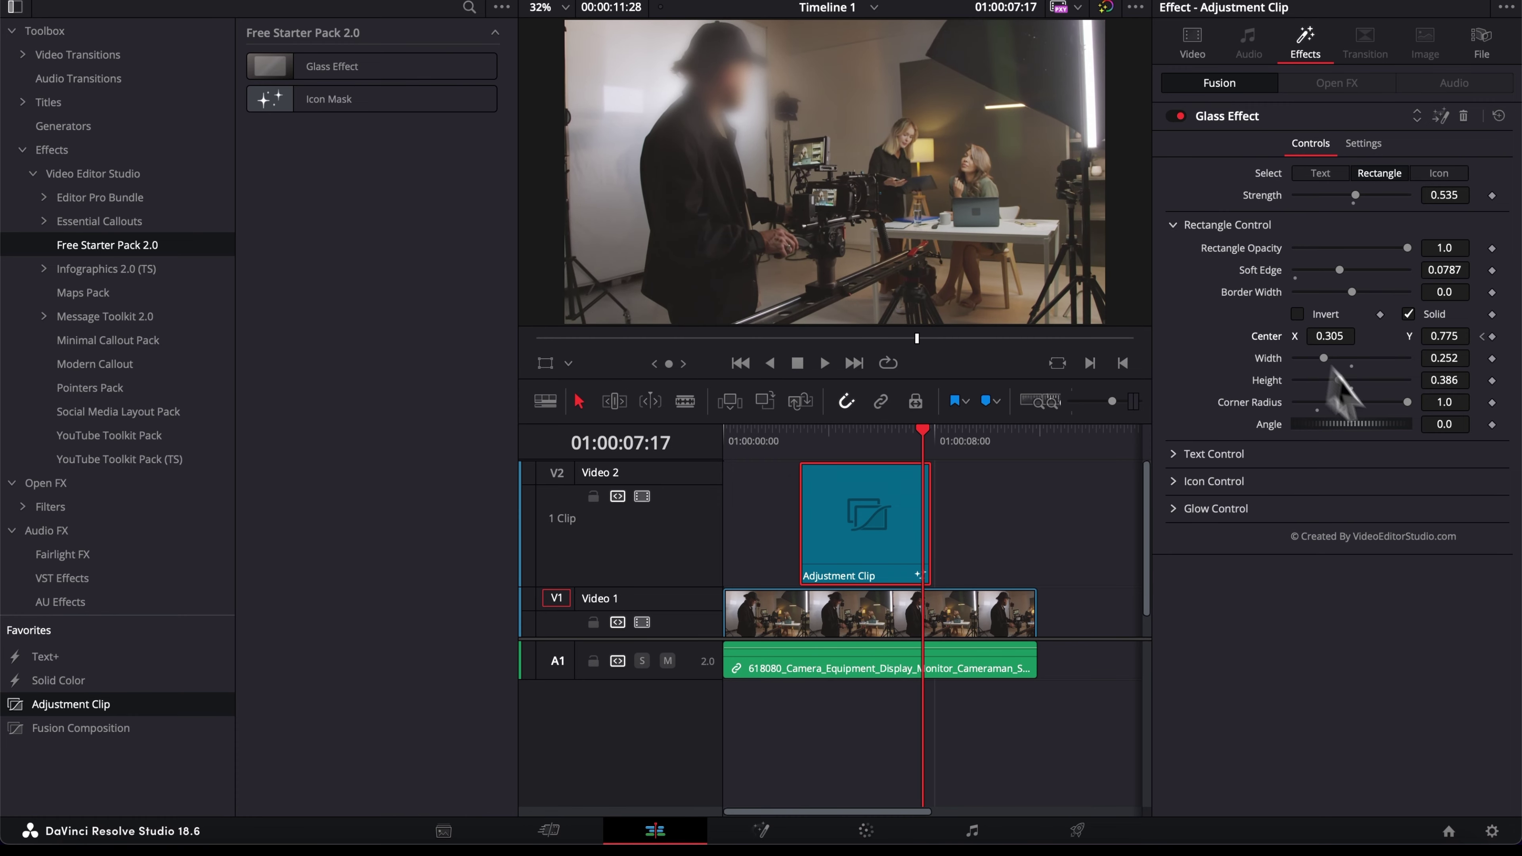
left_click_drag(922, 430, 875, 440)
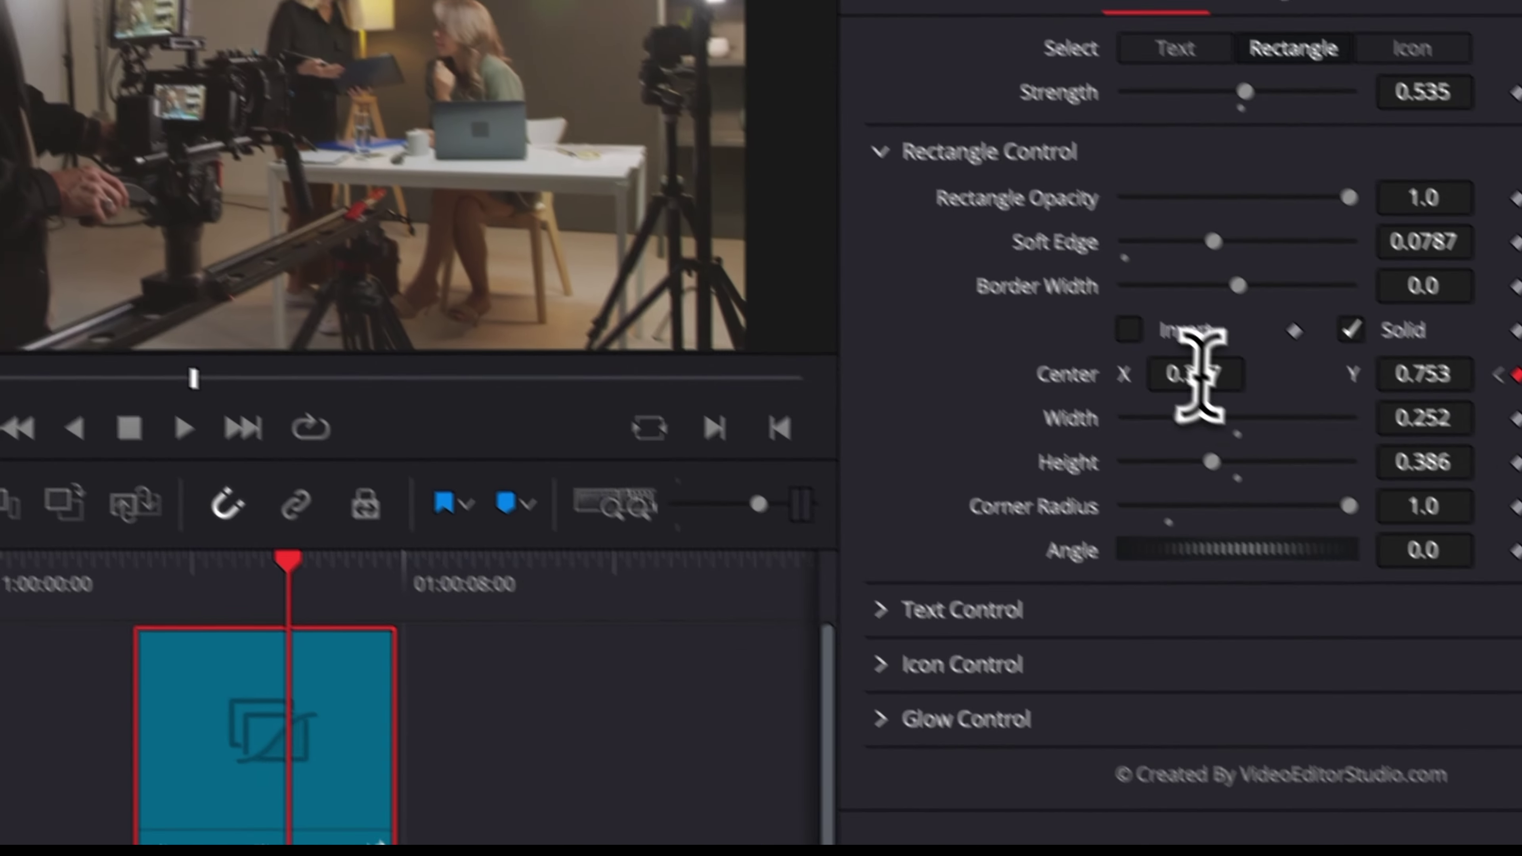
Step: Keyframe the rectangle centre at 0.334, 0.733 and scrub to check the blur follows
left_click_drag(1427, 345, 1438, 345)
left_click_drag(1138, 331, 1146, 331)
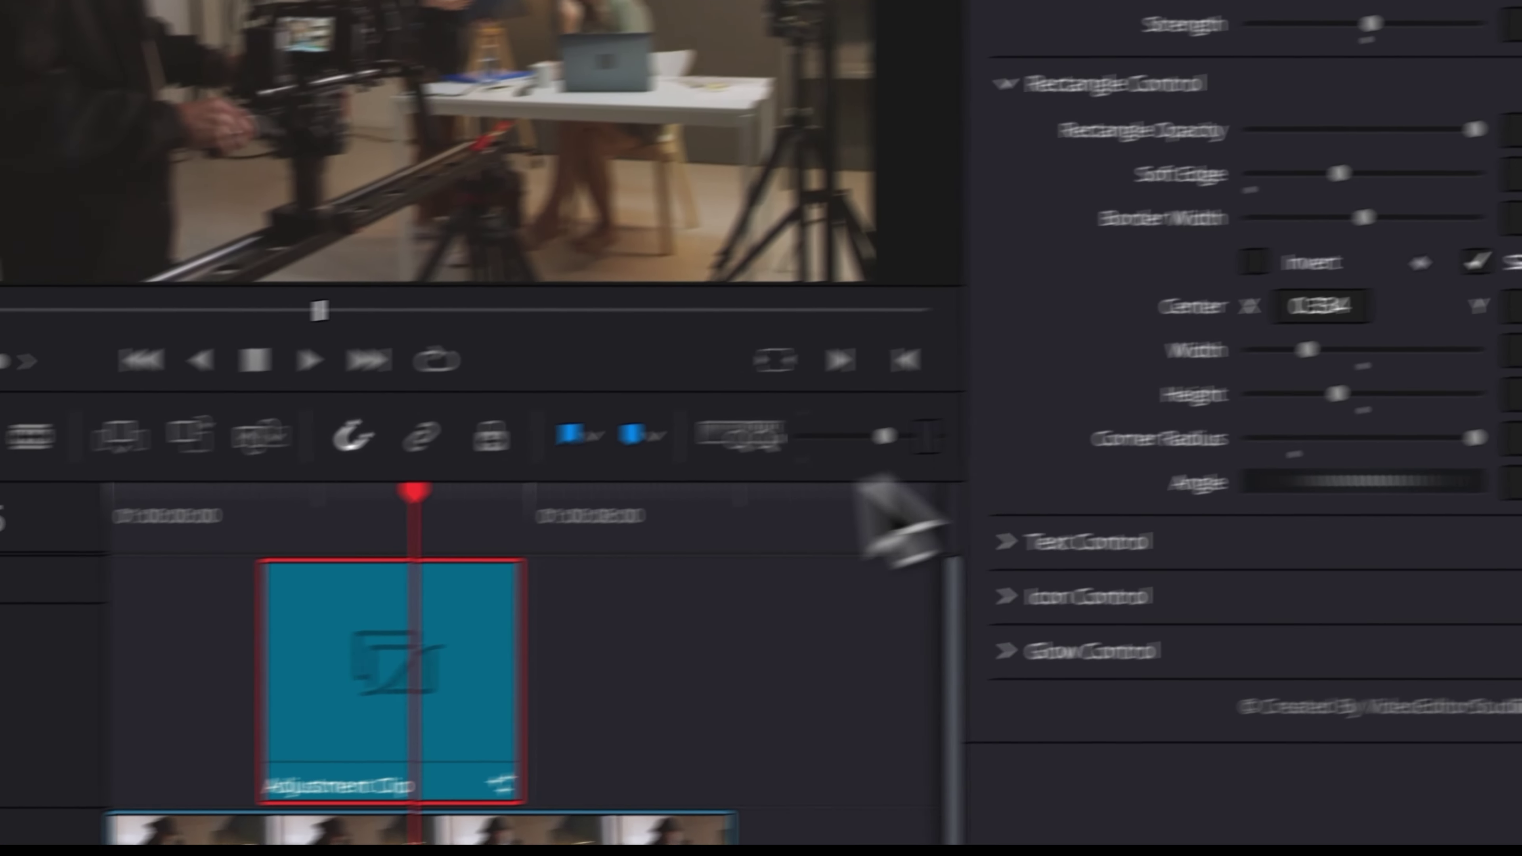
left_click_drag(289, 537, 78, 537)
left_click_drag(487, 488, 625, 517)
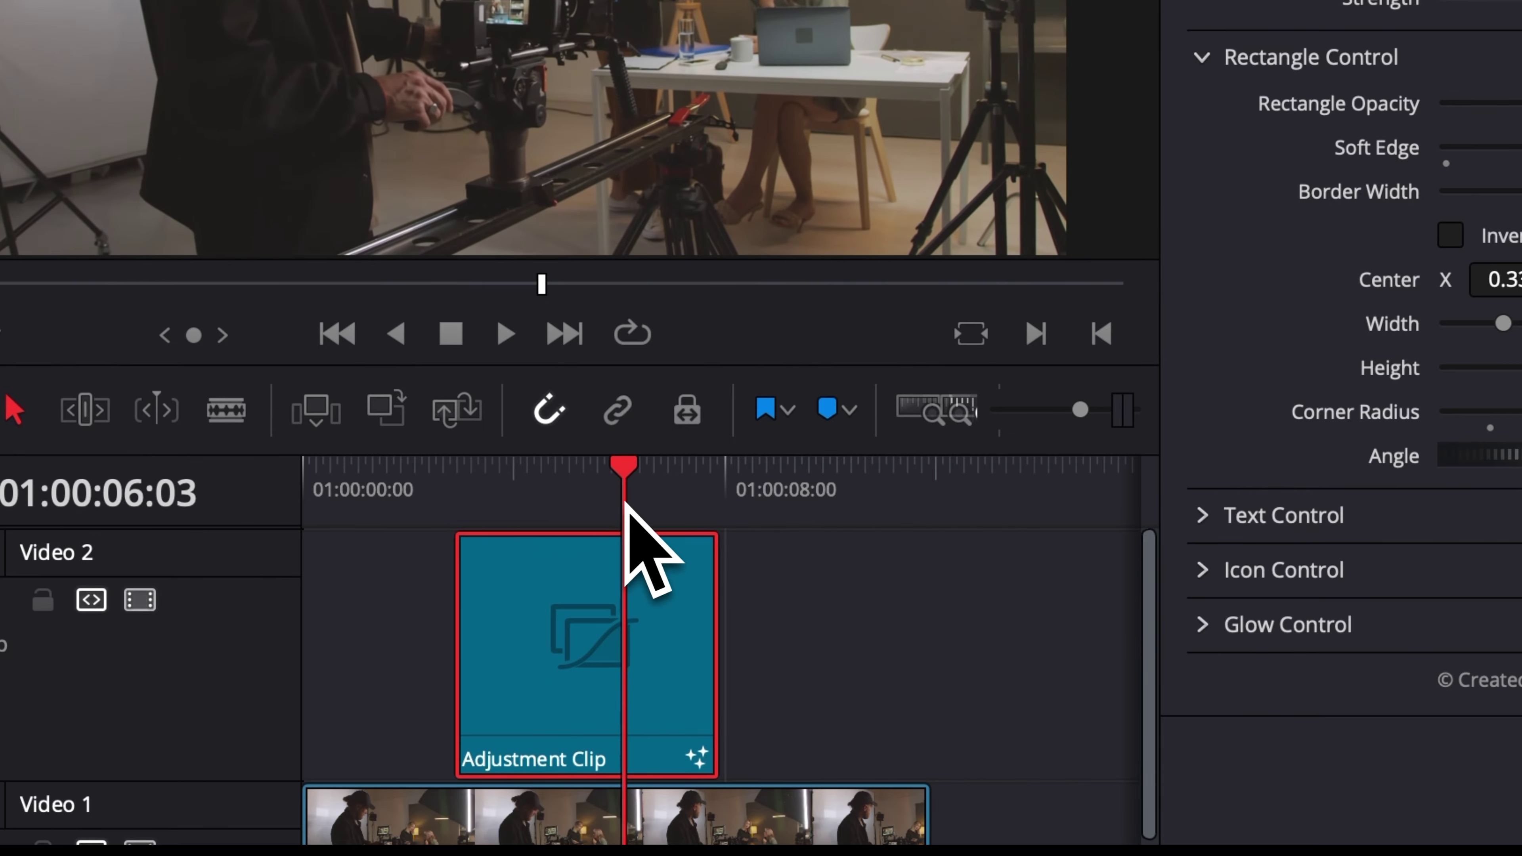